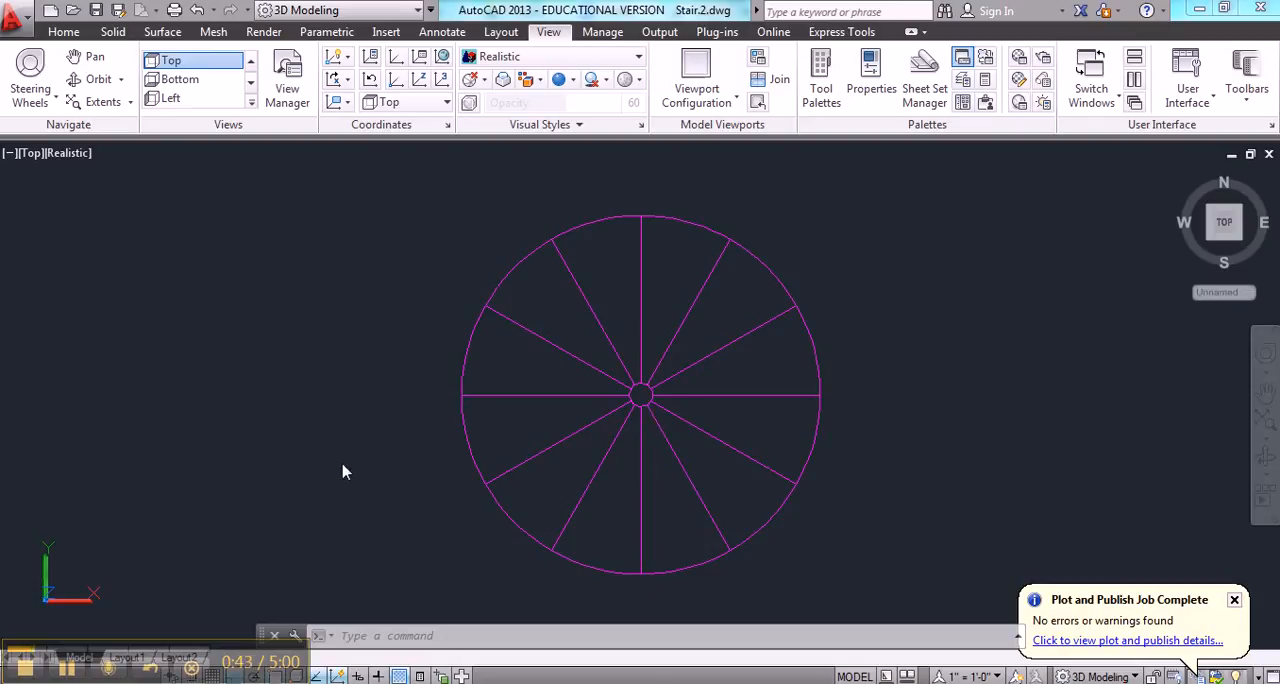
Draw a three-point arc along the outer circle from the bottom vertical spoke's end to the next spoke on its right, using the Nearest snap
key("Escape")
key("Escape")
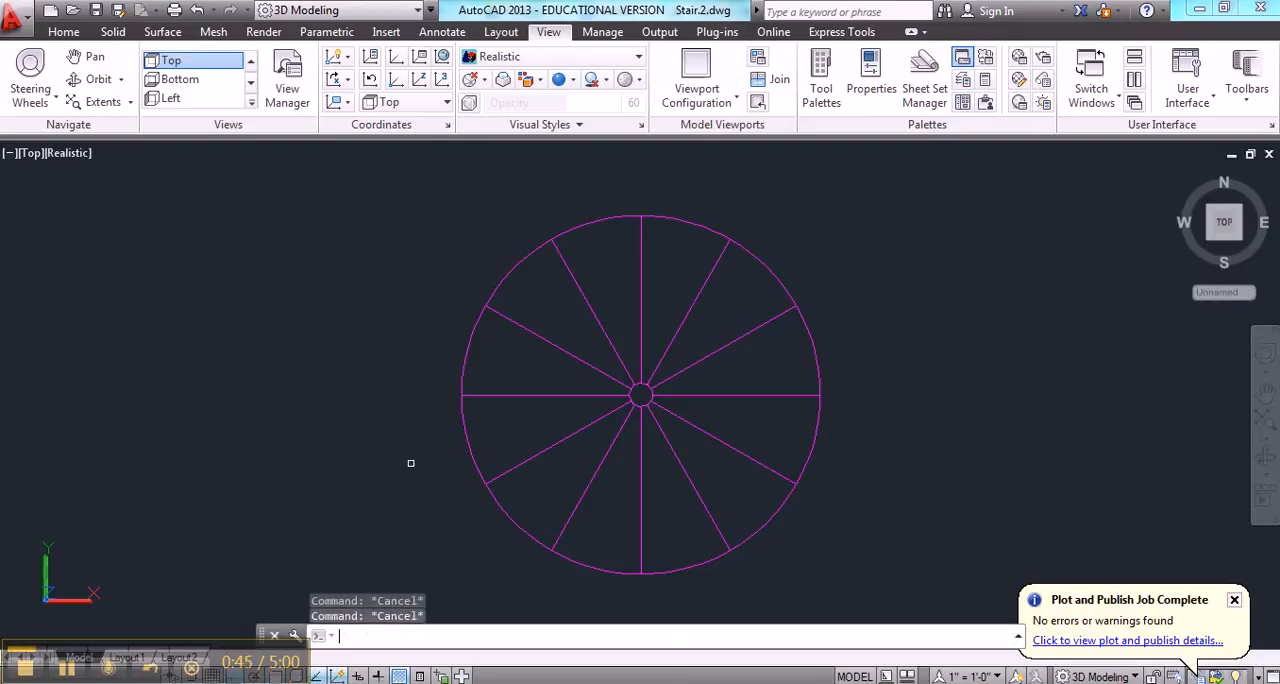
type("arc")
key("Return")
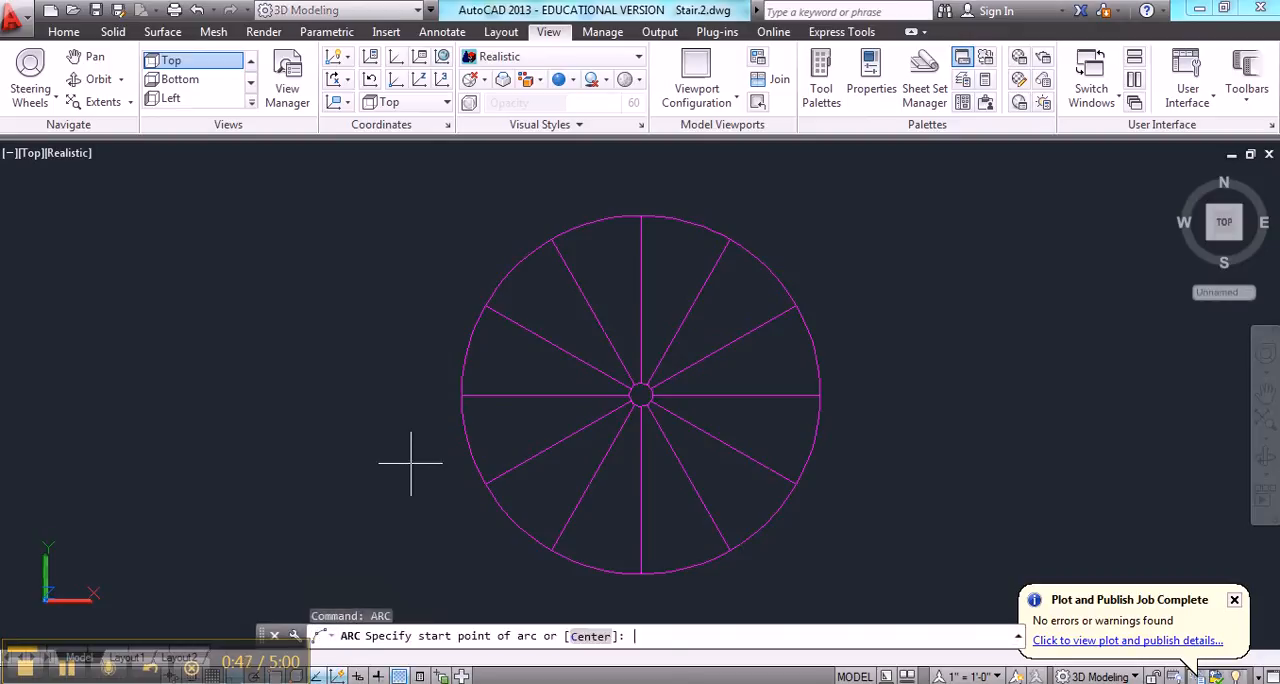
left_click(640, 574)
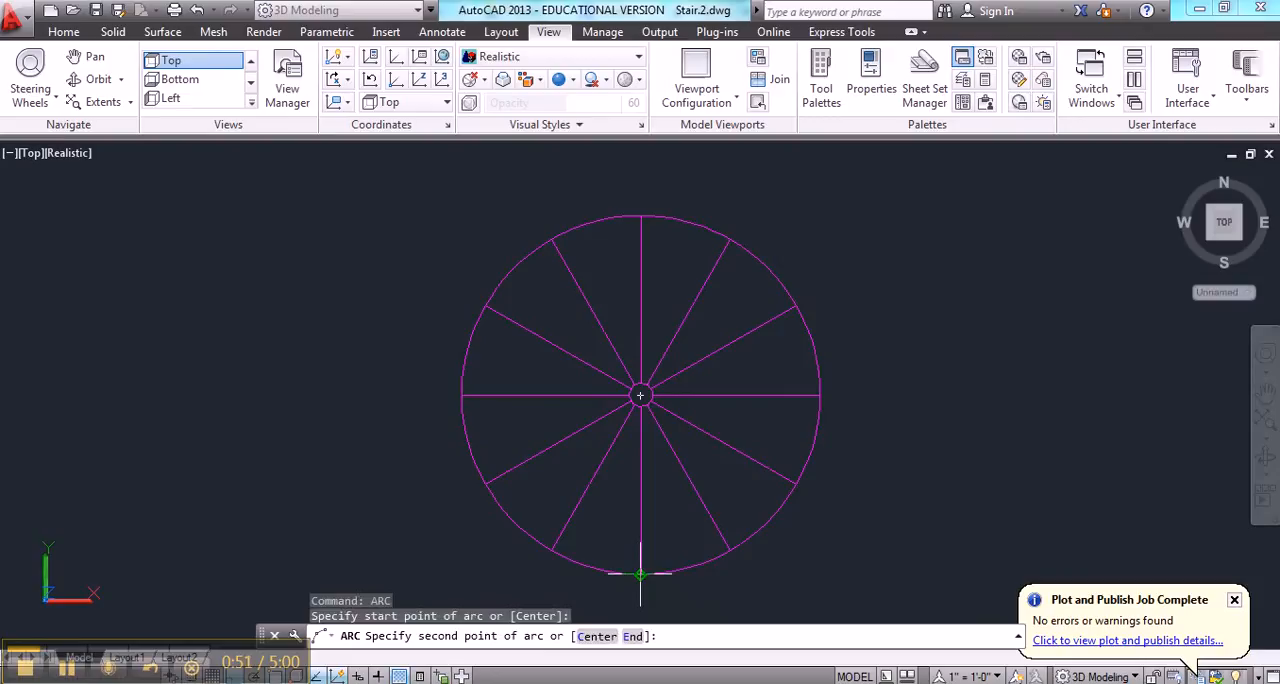
type("ne")
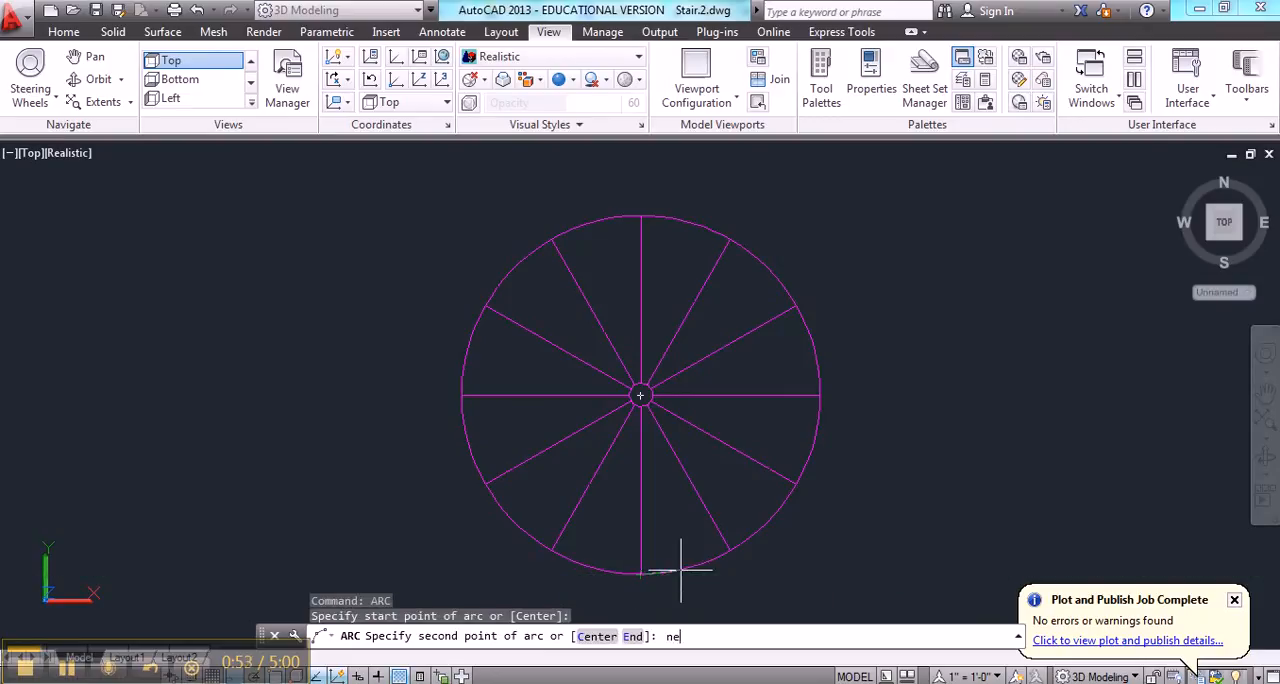
type("a")
key("Return")
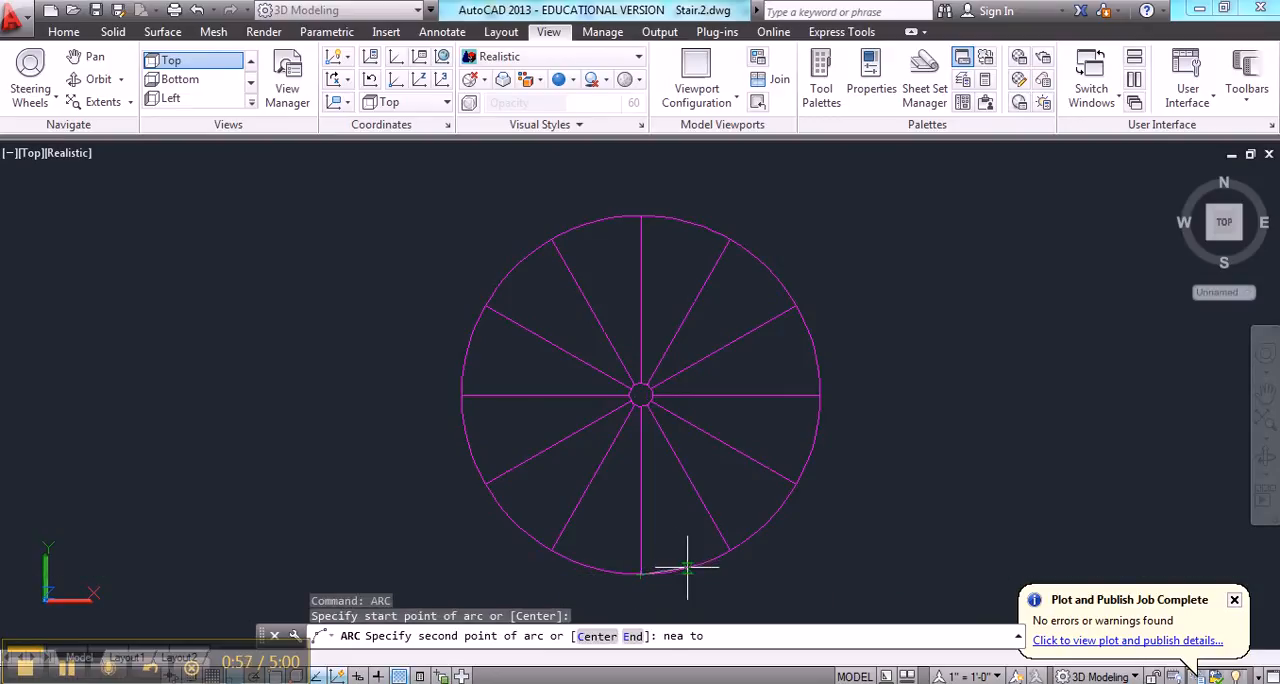
left_click(689, 569)
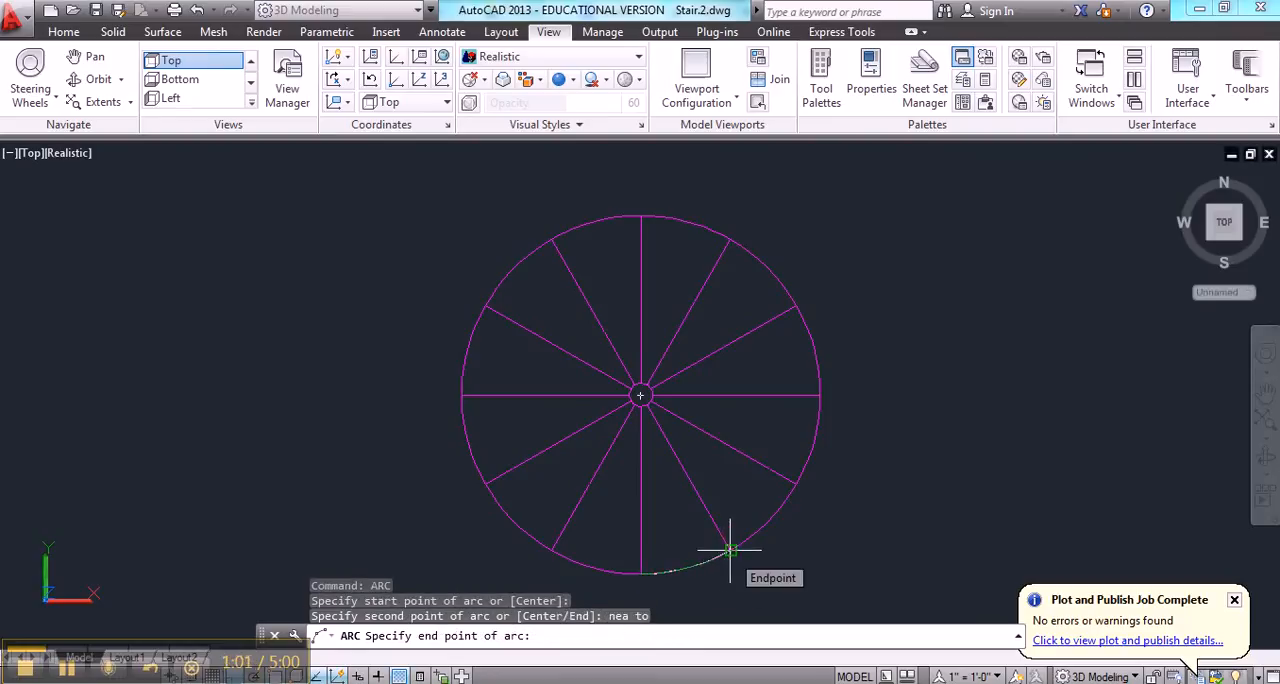
left_click(731, 550)
key("Return")
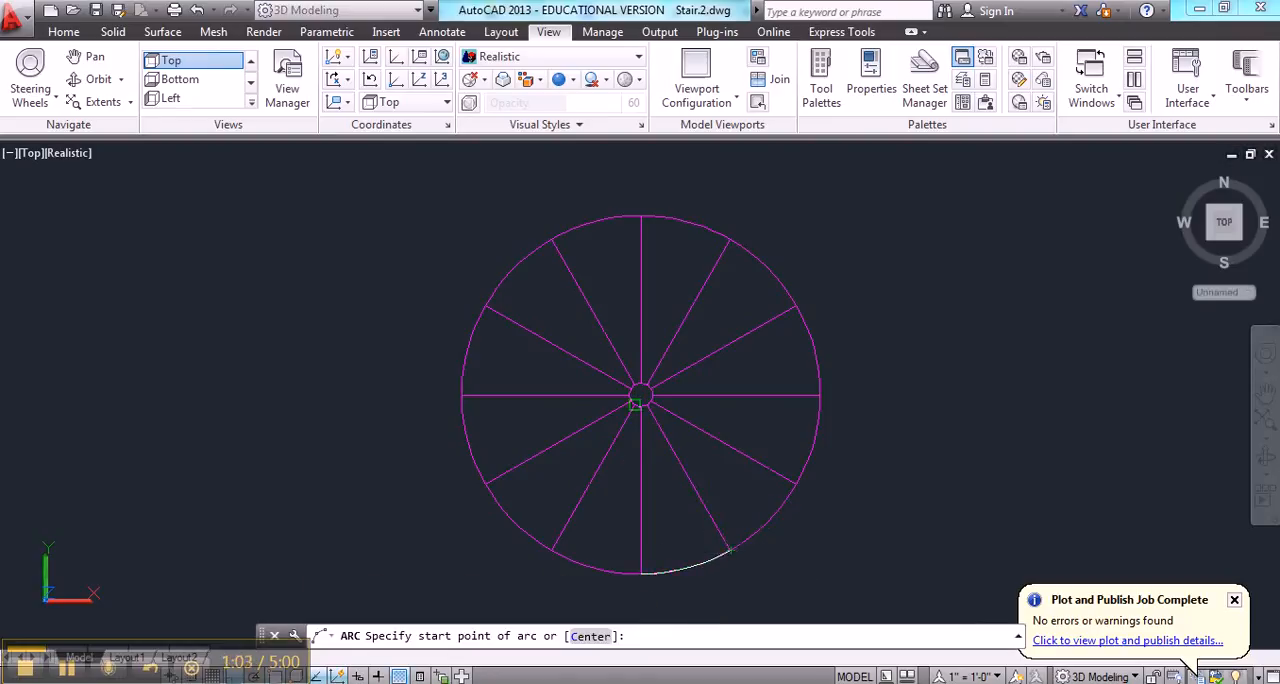
key("Escape")
Draw a matching three-point arc on the small inner circle between the same two spokes, taking its middle point with the Nearest snap
type("z")
key("Return")
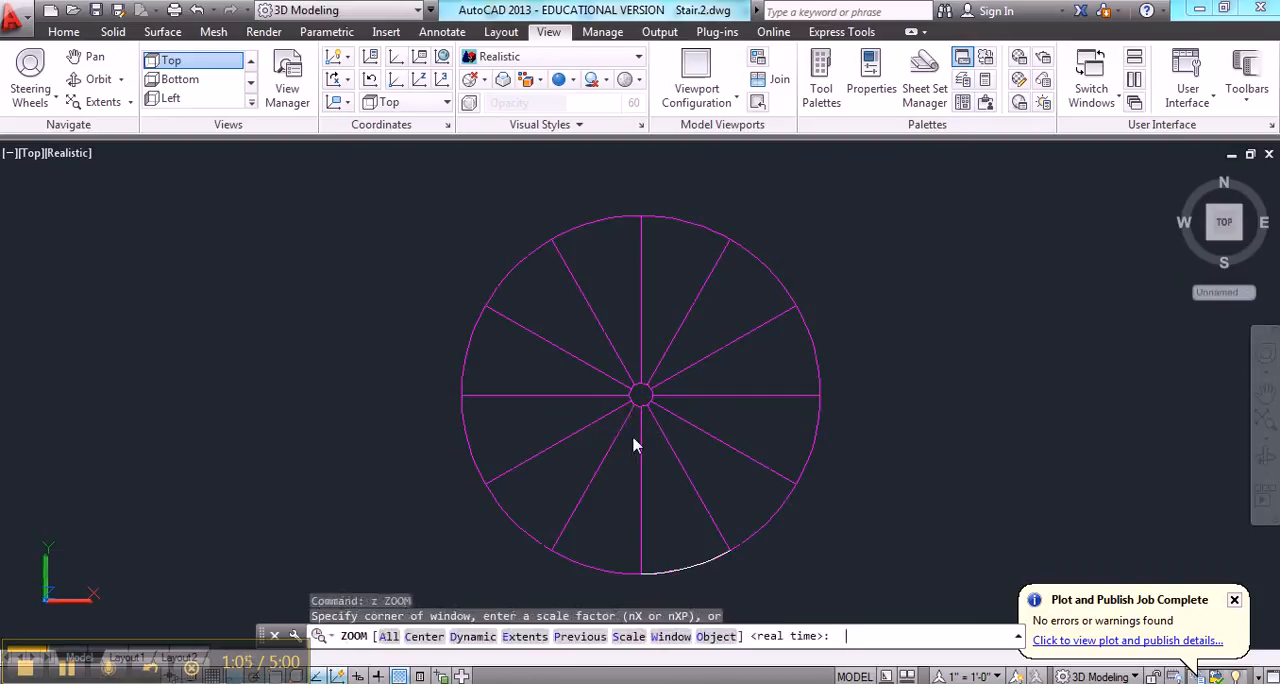
type("w")
key("Return")
left_click(621, 455)
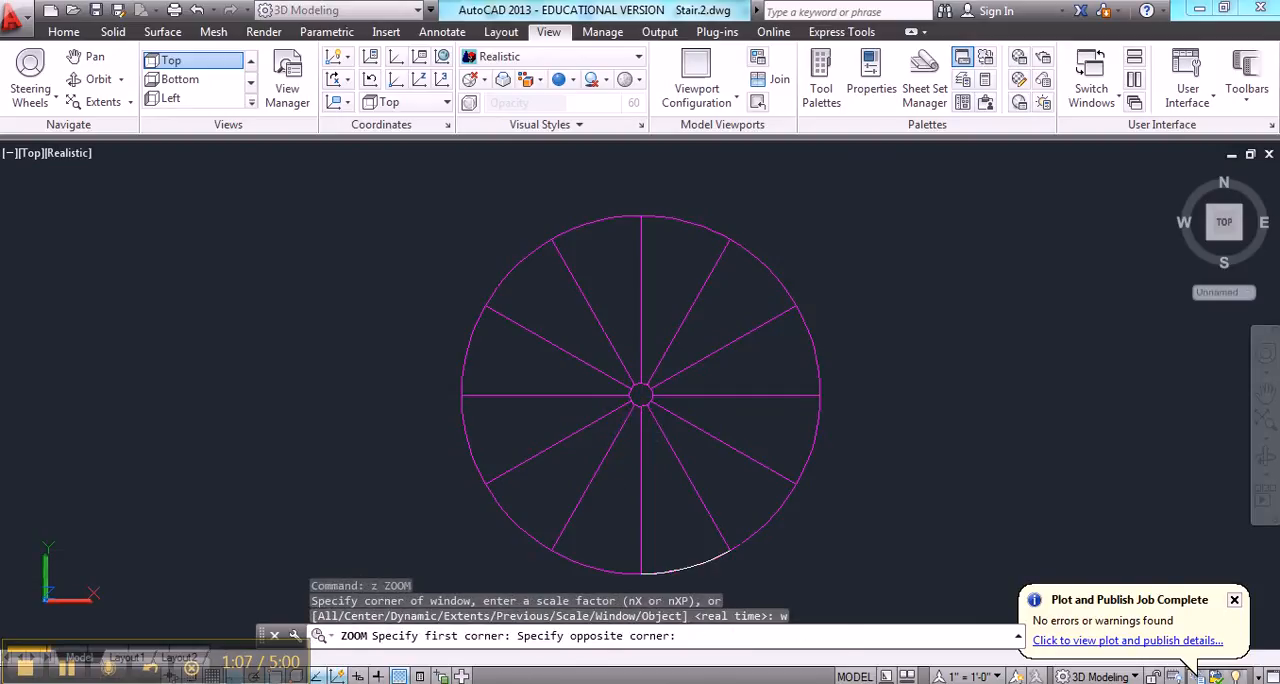
left_click(681, 372)
type("ar")
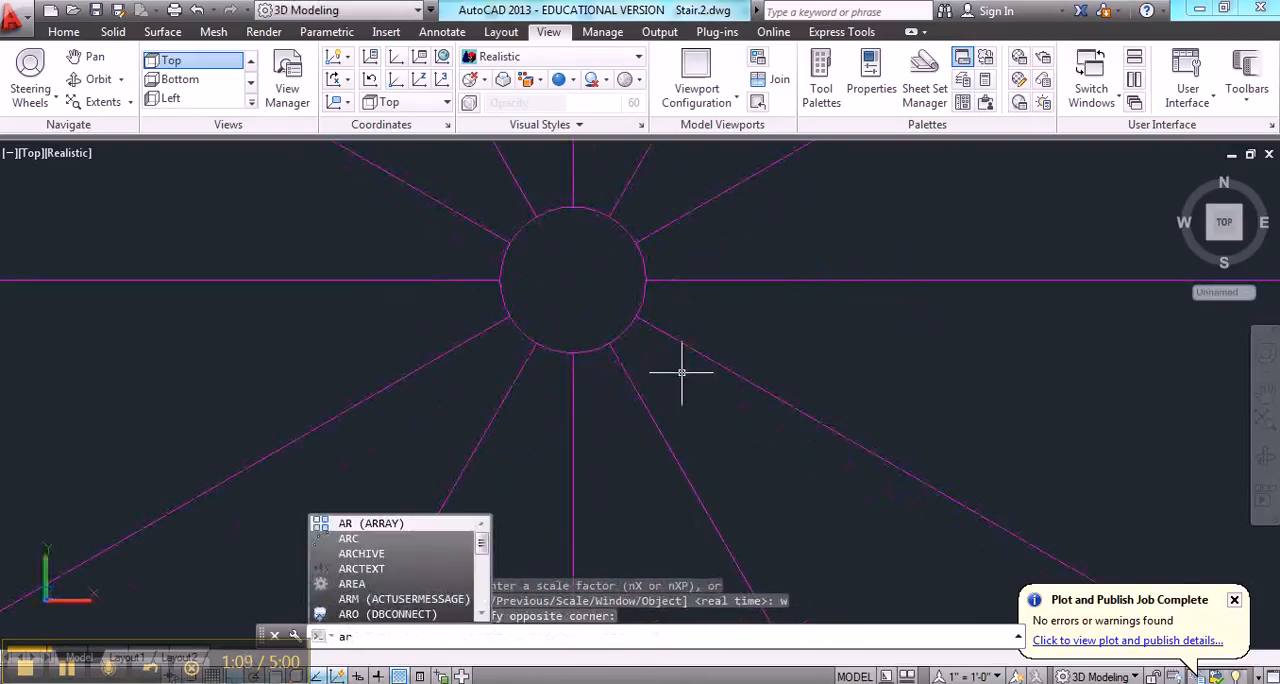
type("c")
key("Return")
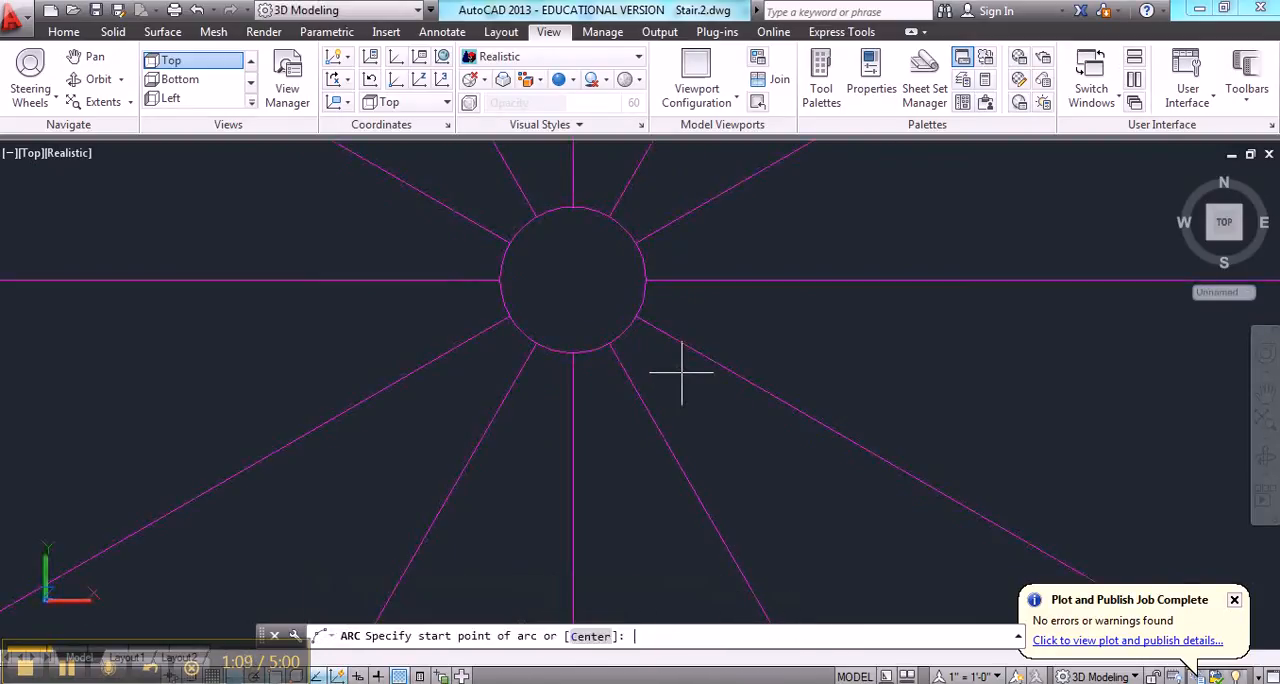
left_click(575, 378)
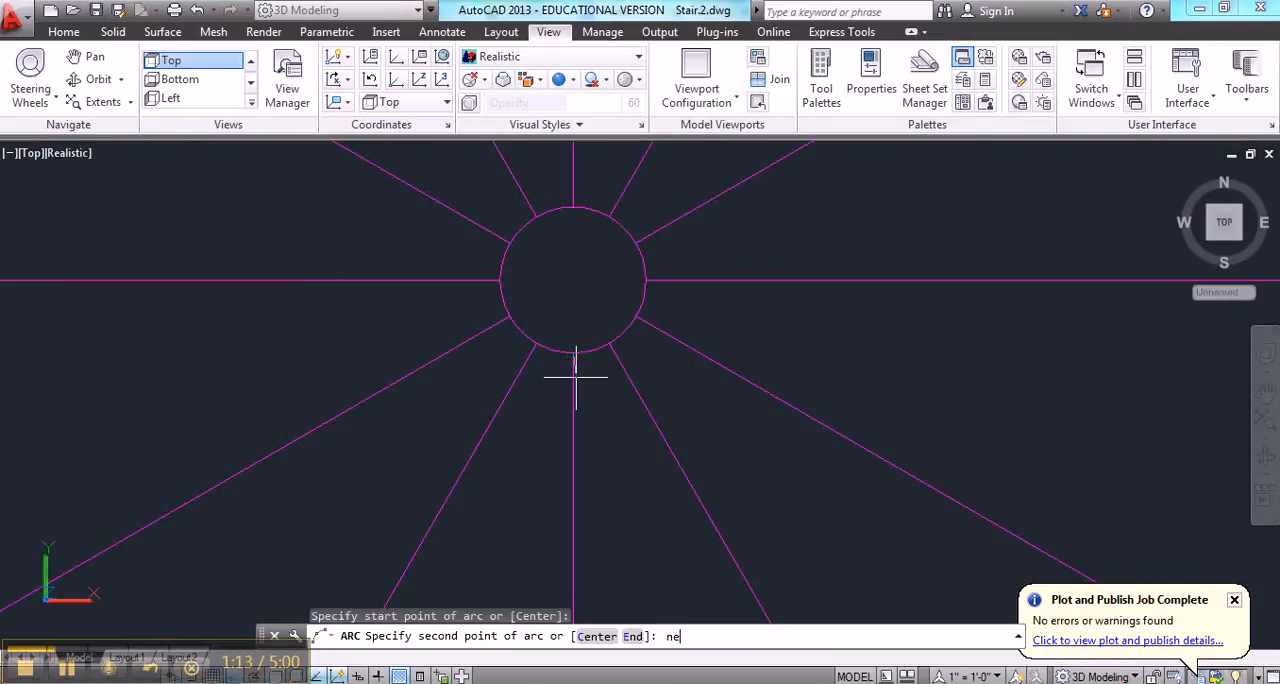
type("nee")
key("BackSpace")
type("a")
key("Return")
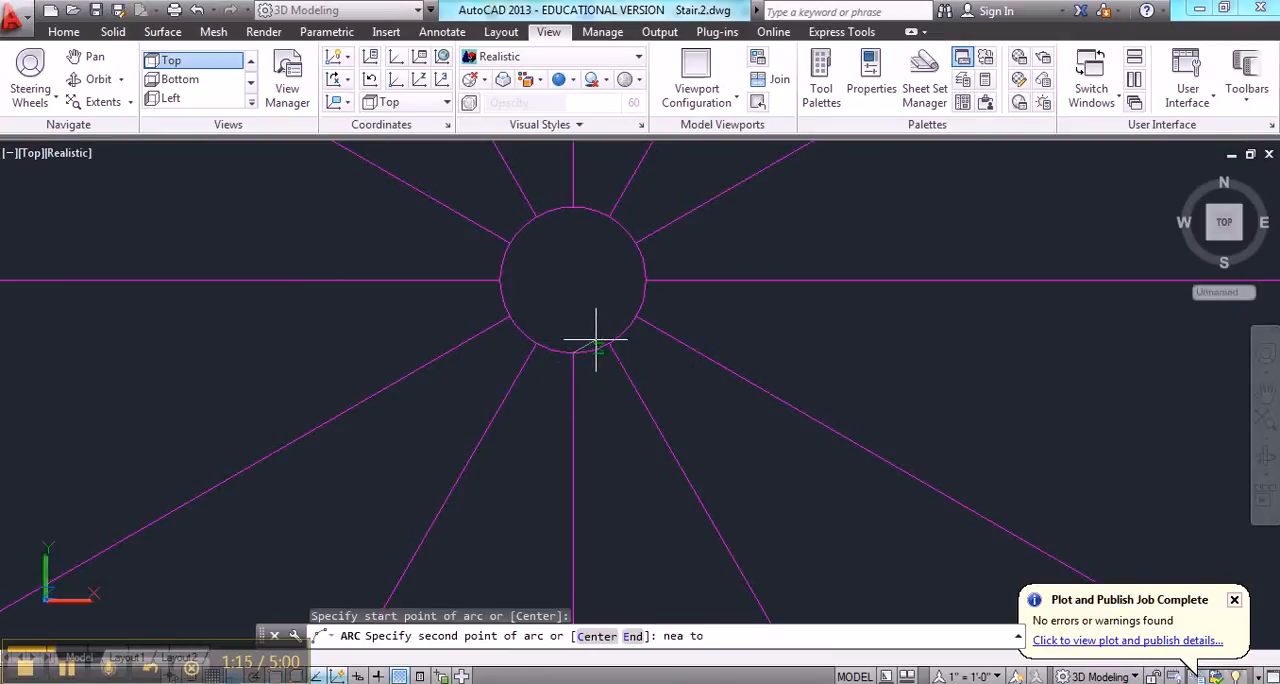
left_click(594, 347)
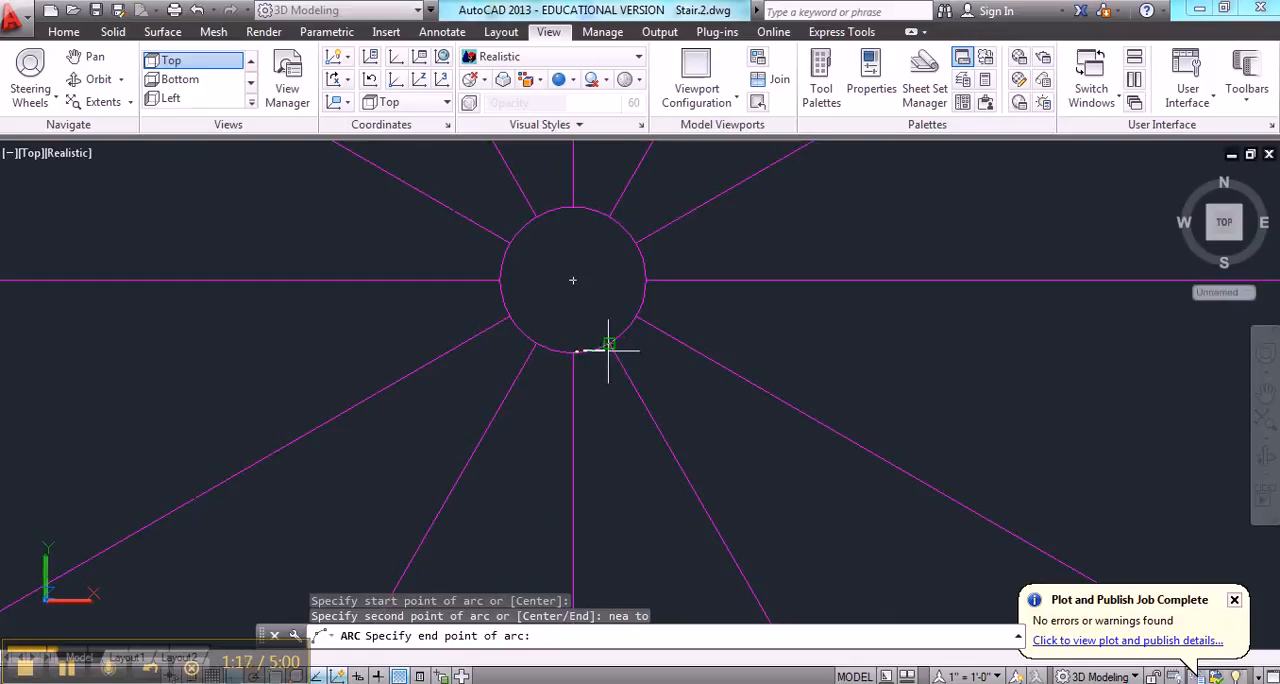
left_click(607, 350)
key("Return")
Draw a line over the bottom vertical spoke, connecting the starting ends of the inner and outer arcs
key("Return")
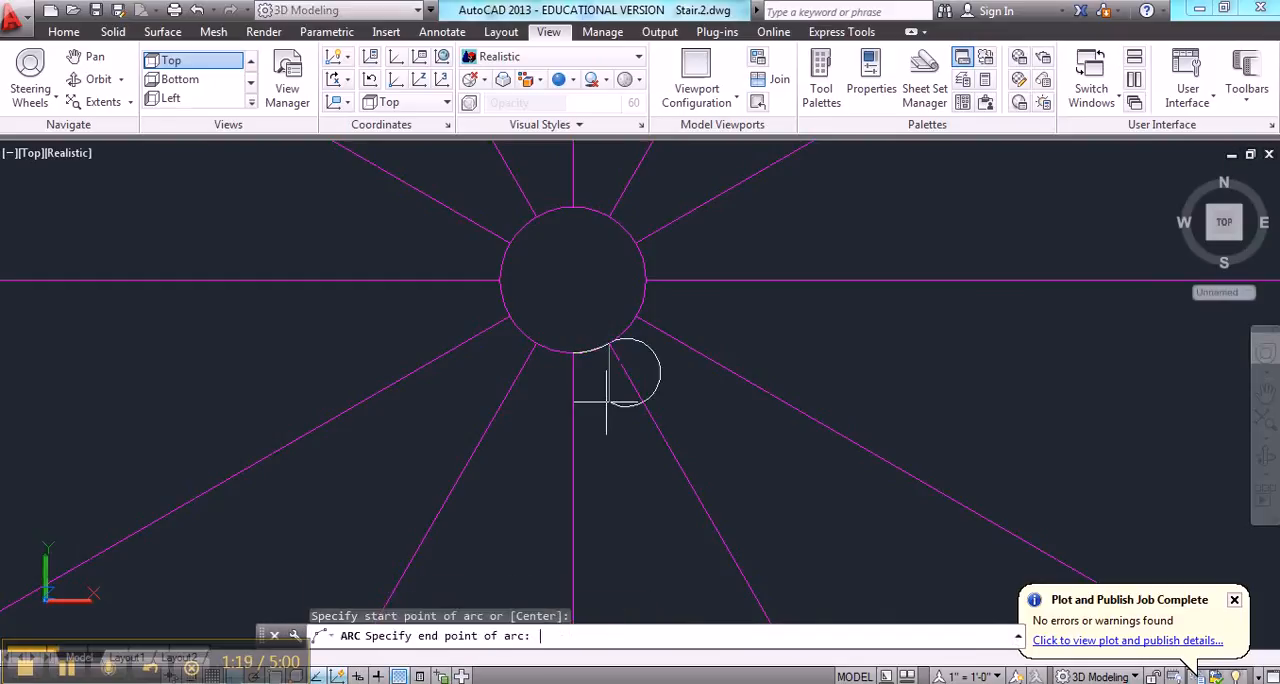
key("Escape")
type("'z")
key("Return")
type("p")
key("Return")
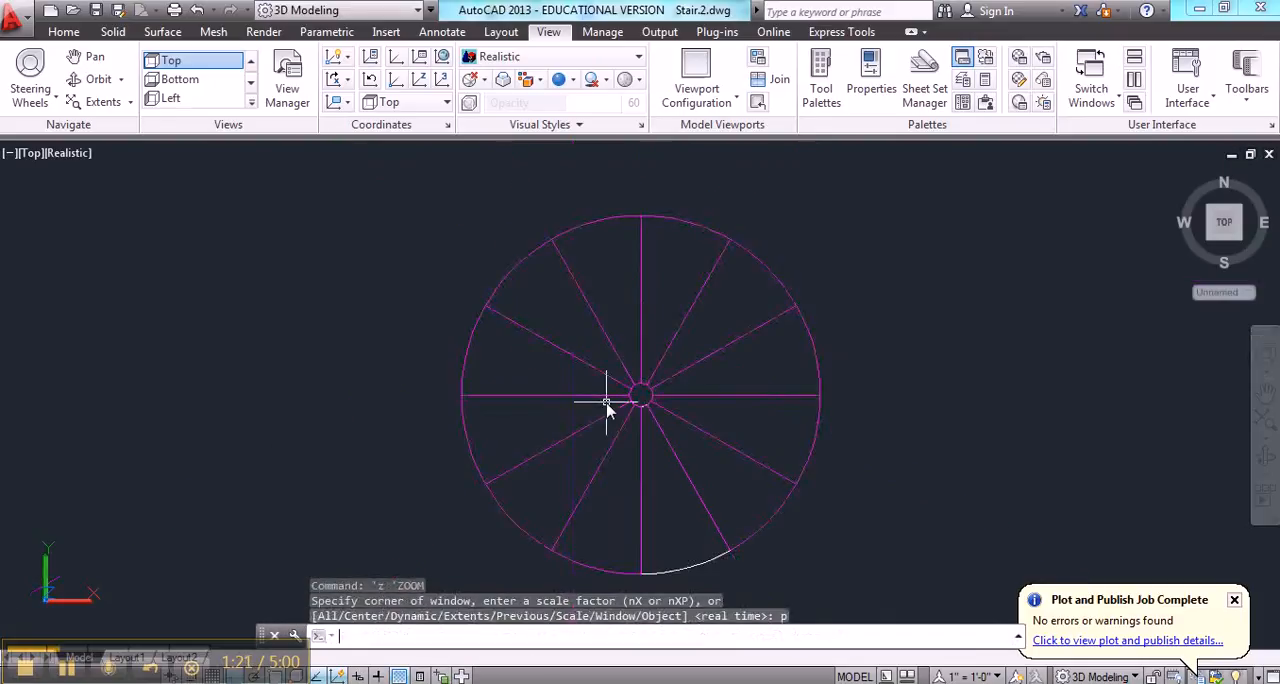
type("l")
key("Return")
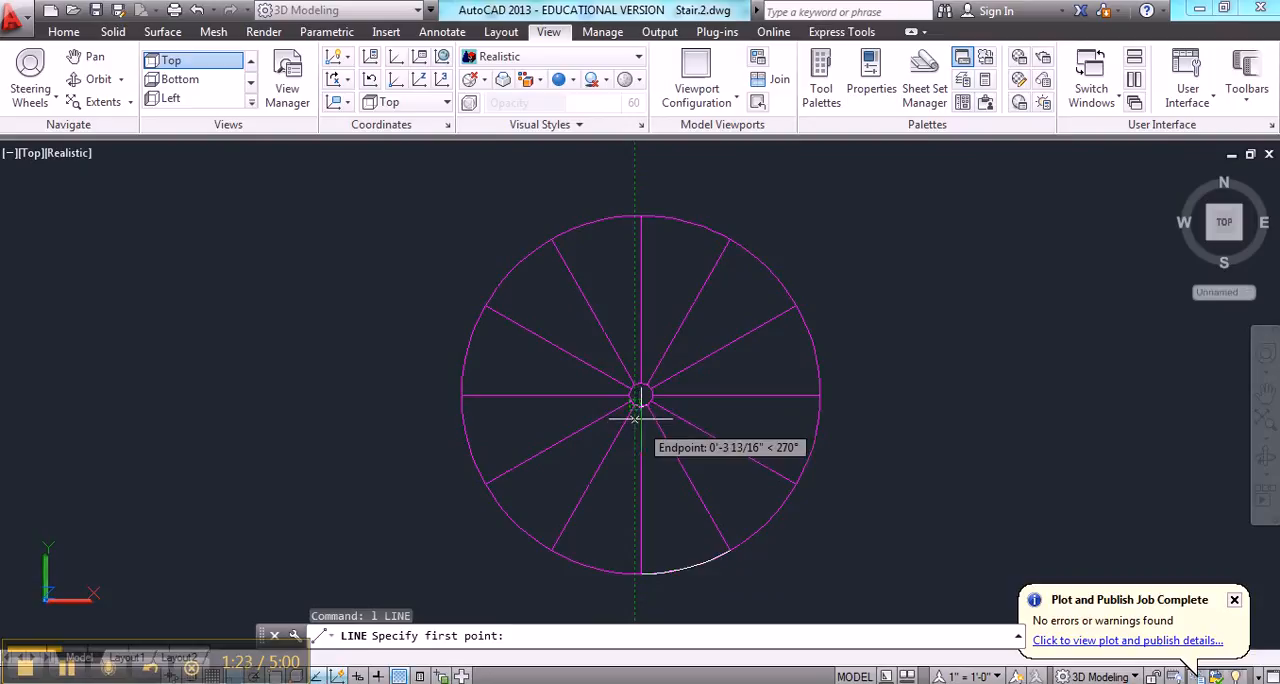
left_click(640, 400)
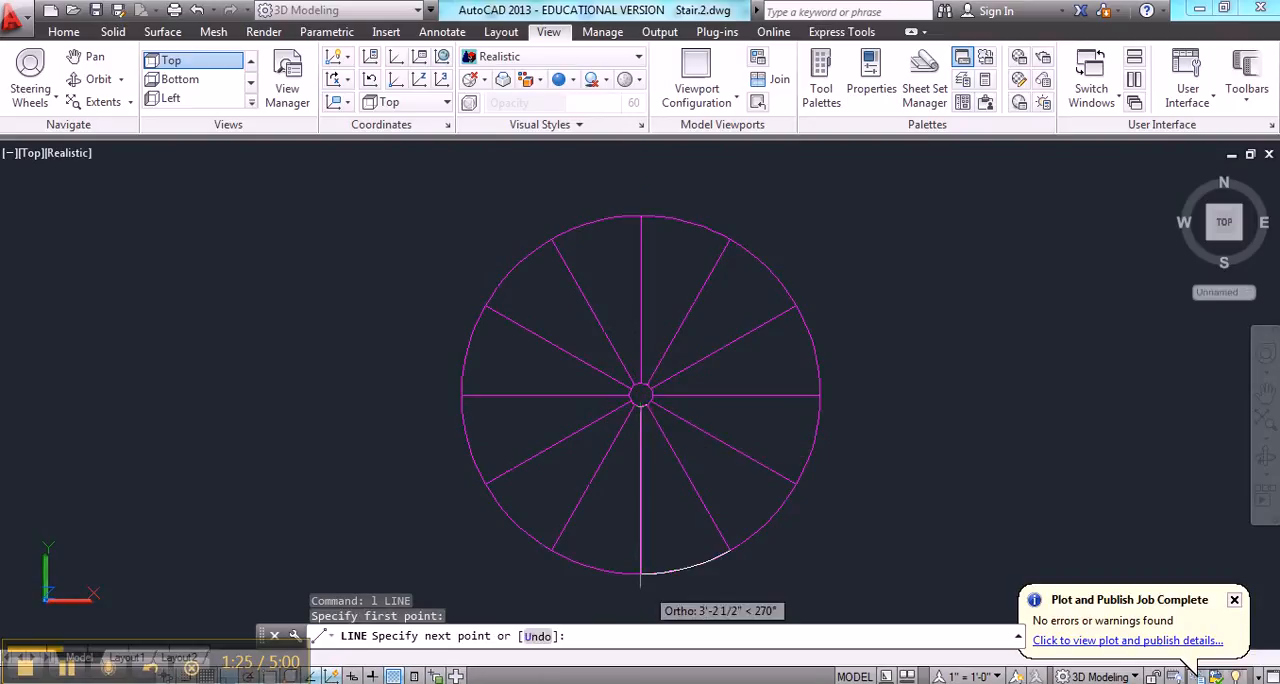
left_click(640, 574)
key("Return")
key("Return")
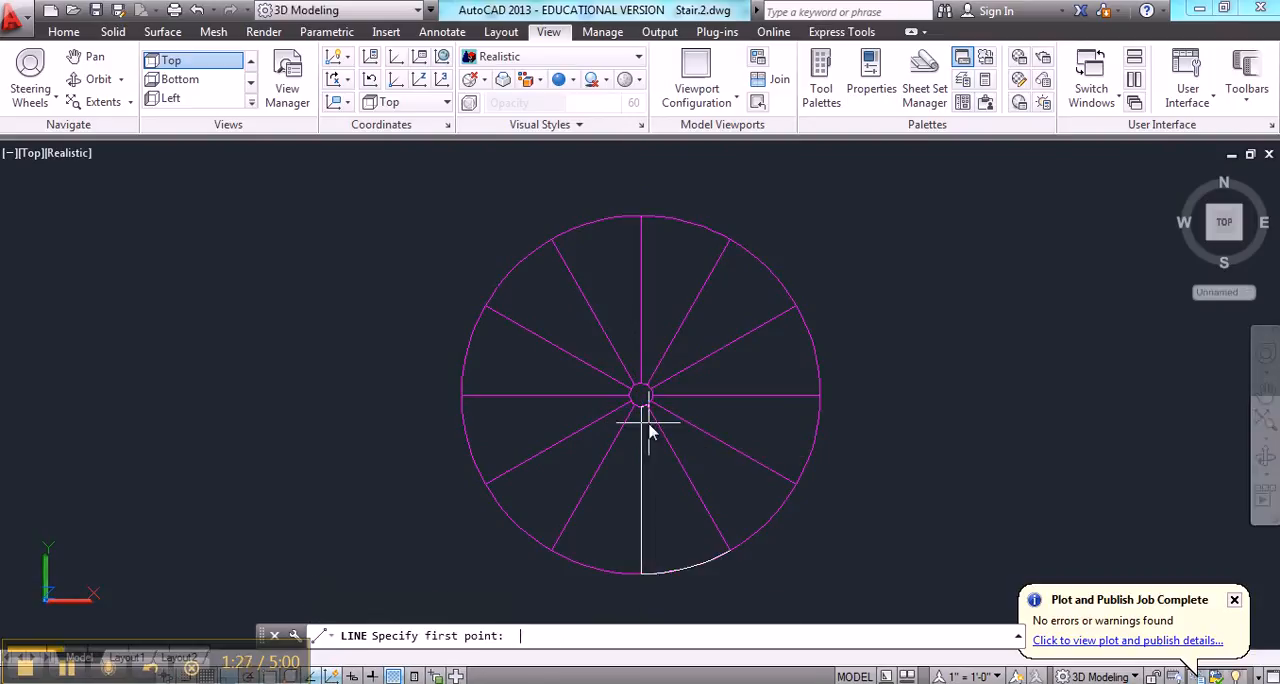
Draw a line over the neighbouring slanted spoke, connecting the other ends of the inner and outer arcs
left_click(646, 406)
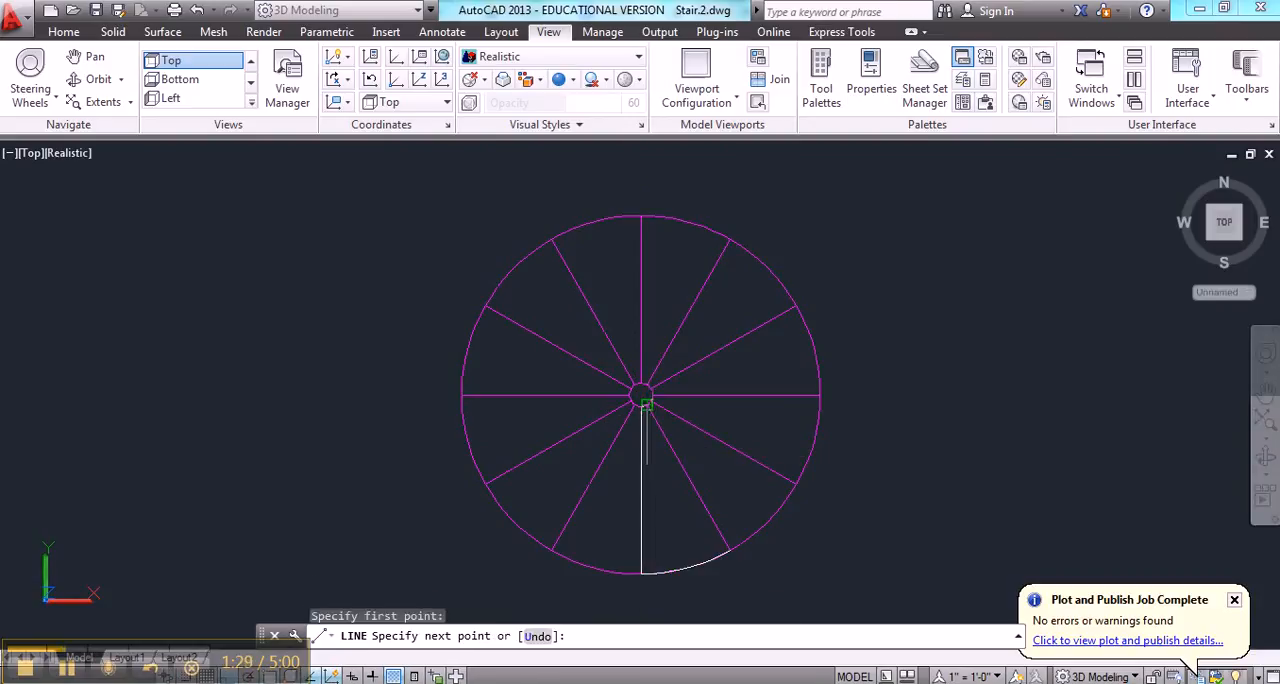
left_click(721, 540)
key("Return")
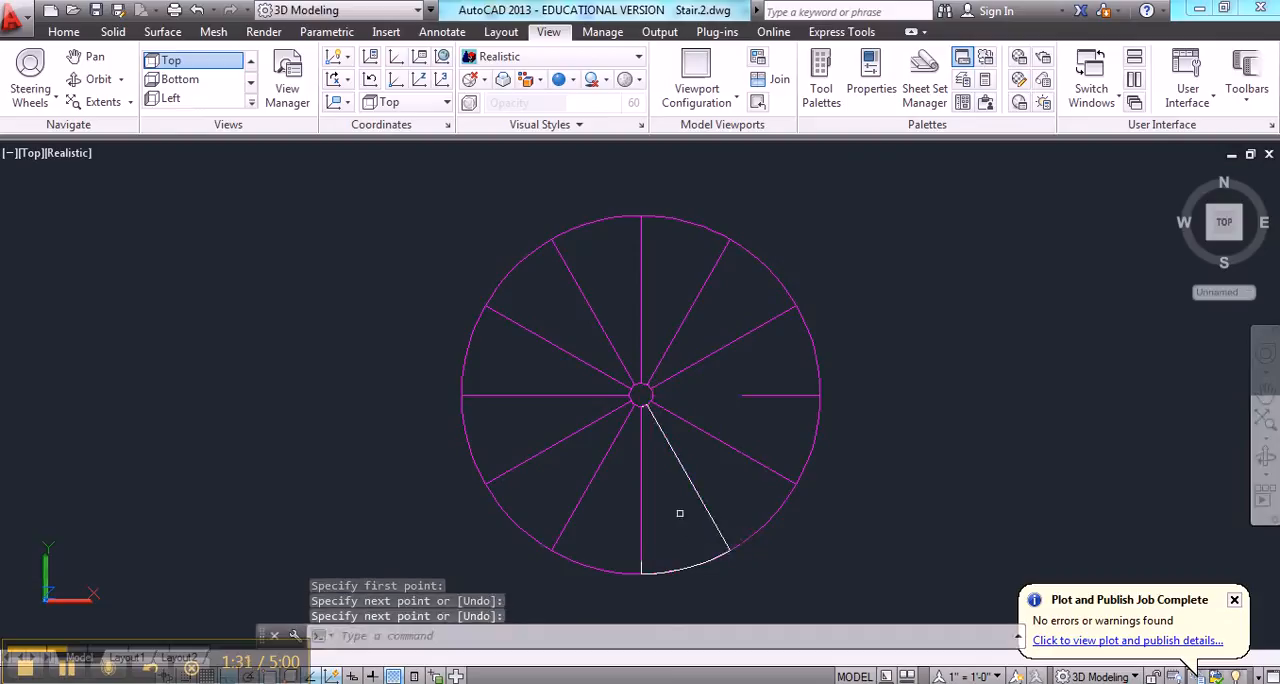
key("Escape")
Turn off the construction layer and close the layer manager
type("la")
key("Return")
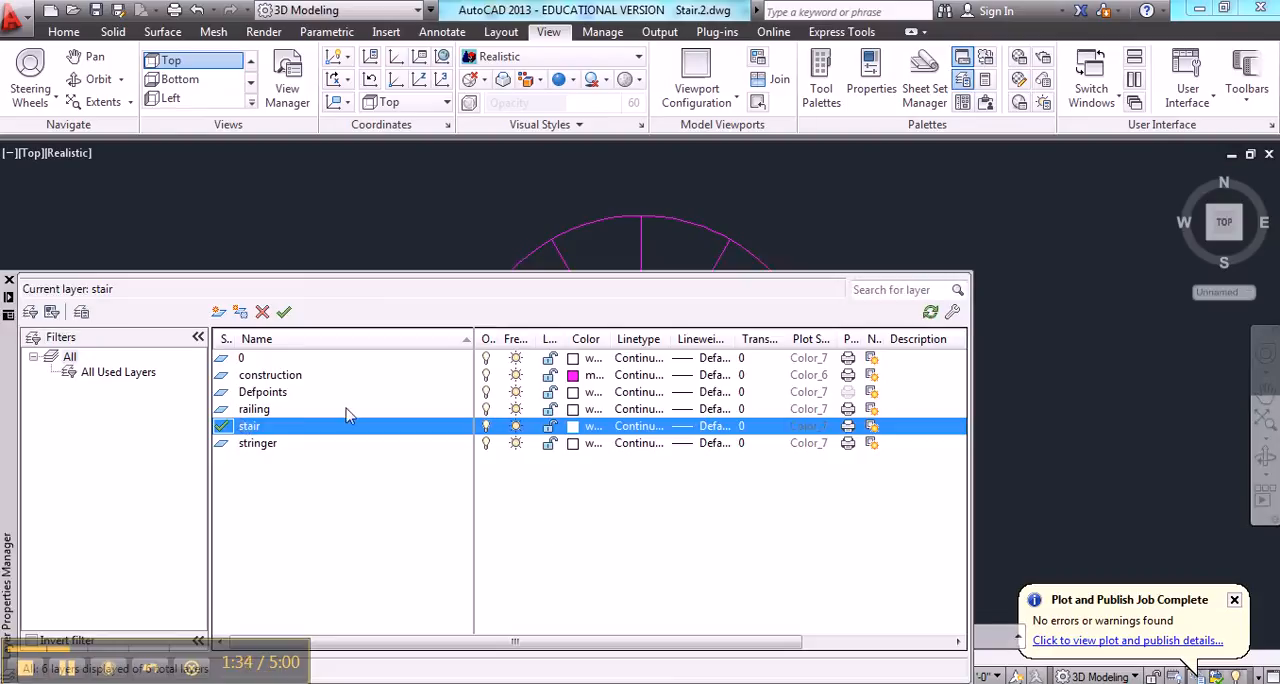
left_click(486, 375)
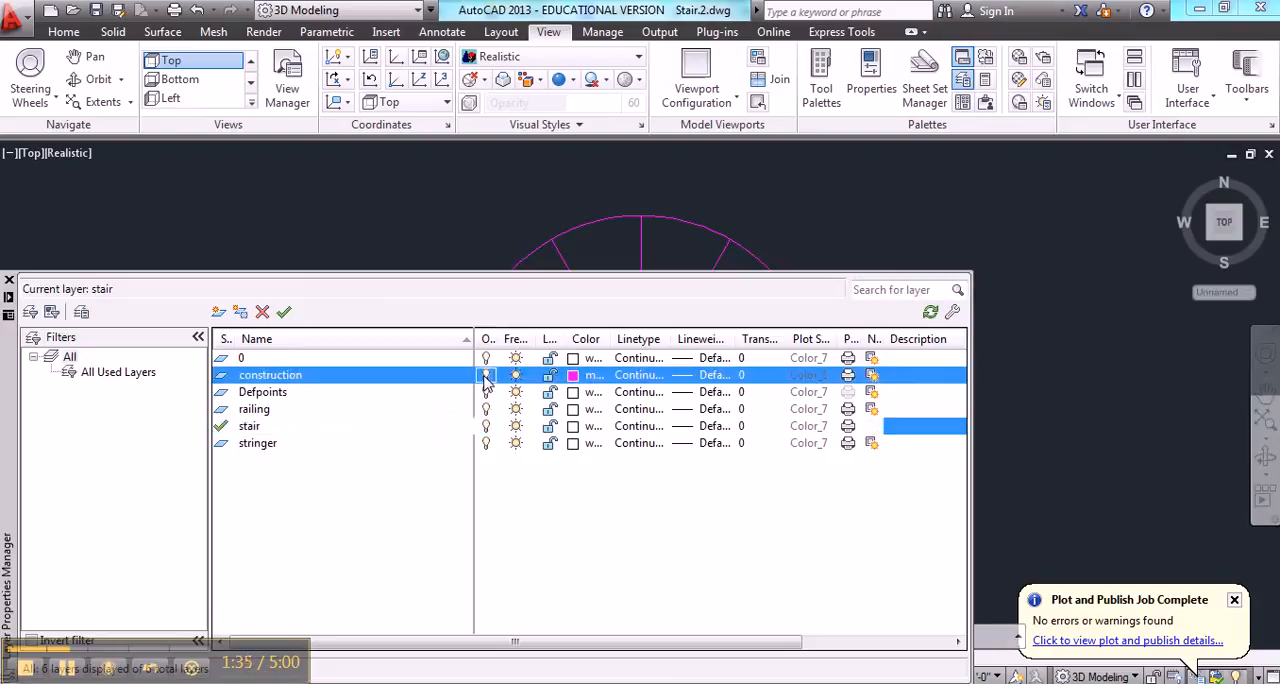
left_click(9, 280)
key("Escape")
key("Escape")
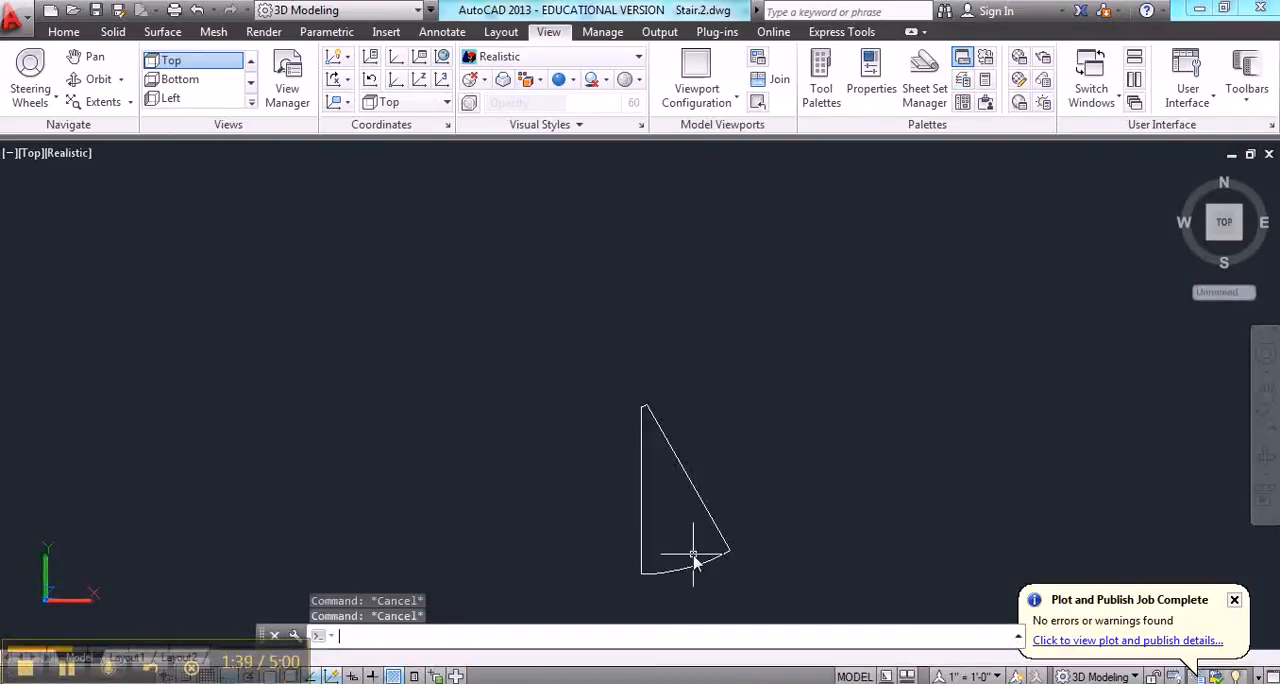
Convert the wedge's vertical line to a polyline and join both arcs and the slanted line to it with PEDIT
type("pedit")
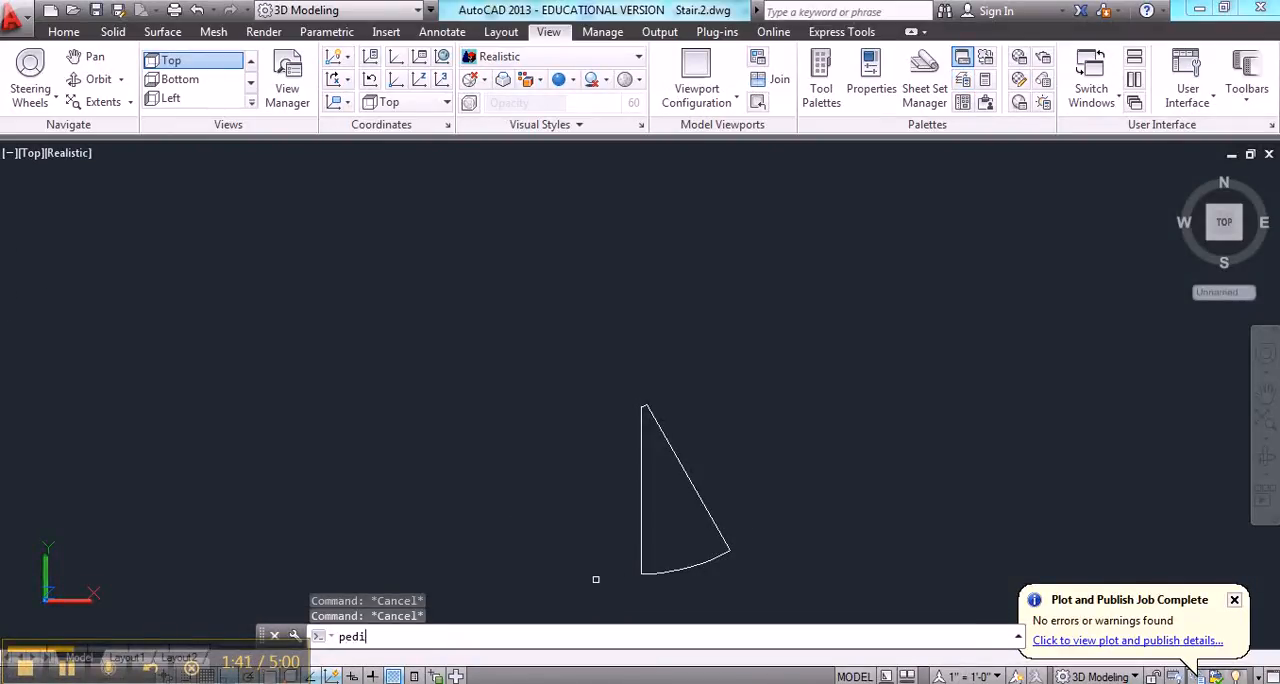
key("Return")
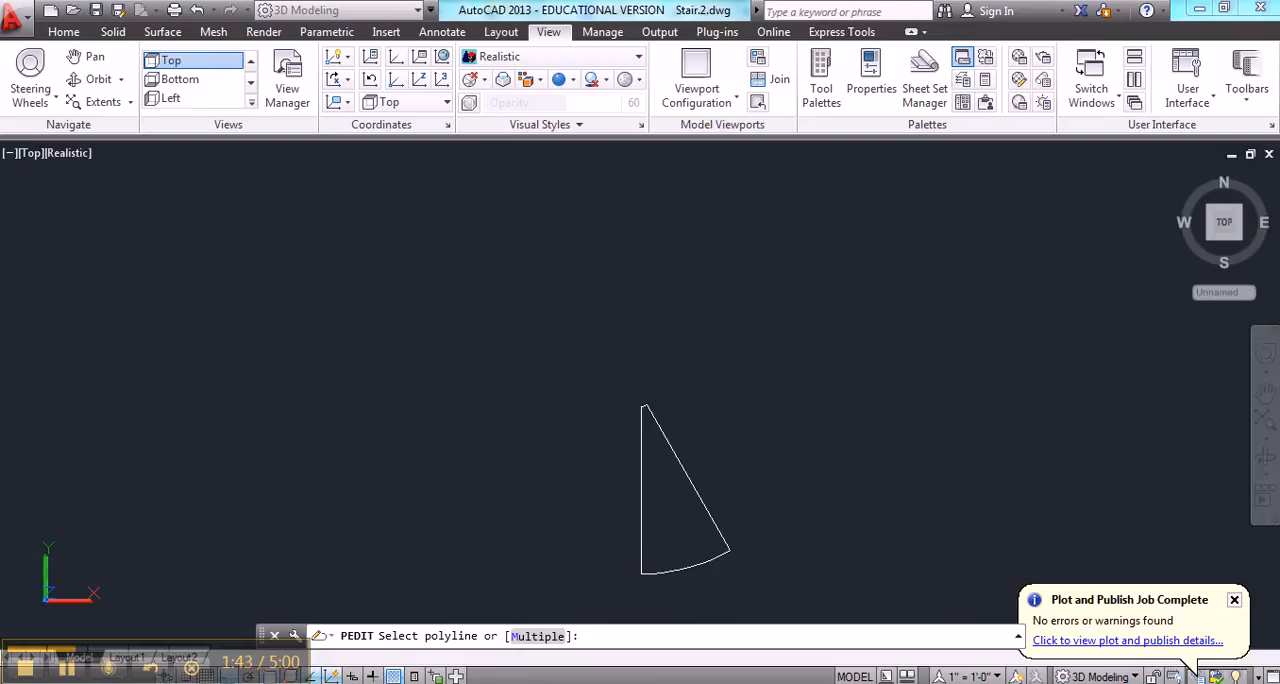
left_click(642, 520)
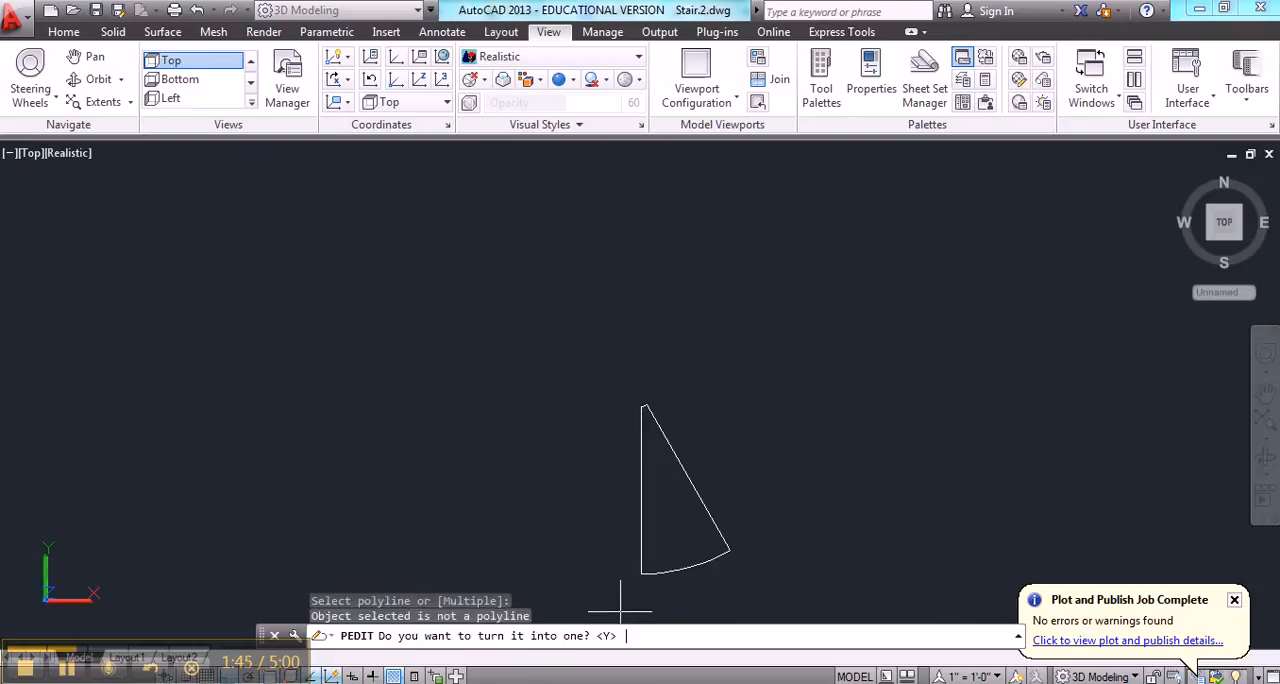
key("Return")
left_click(541, 636)
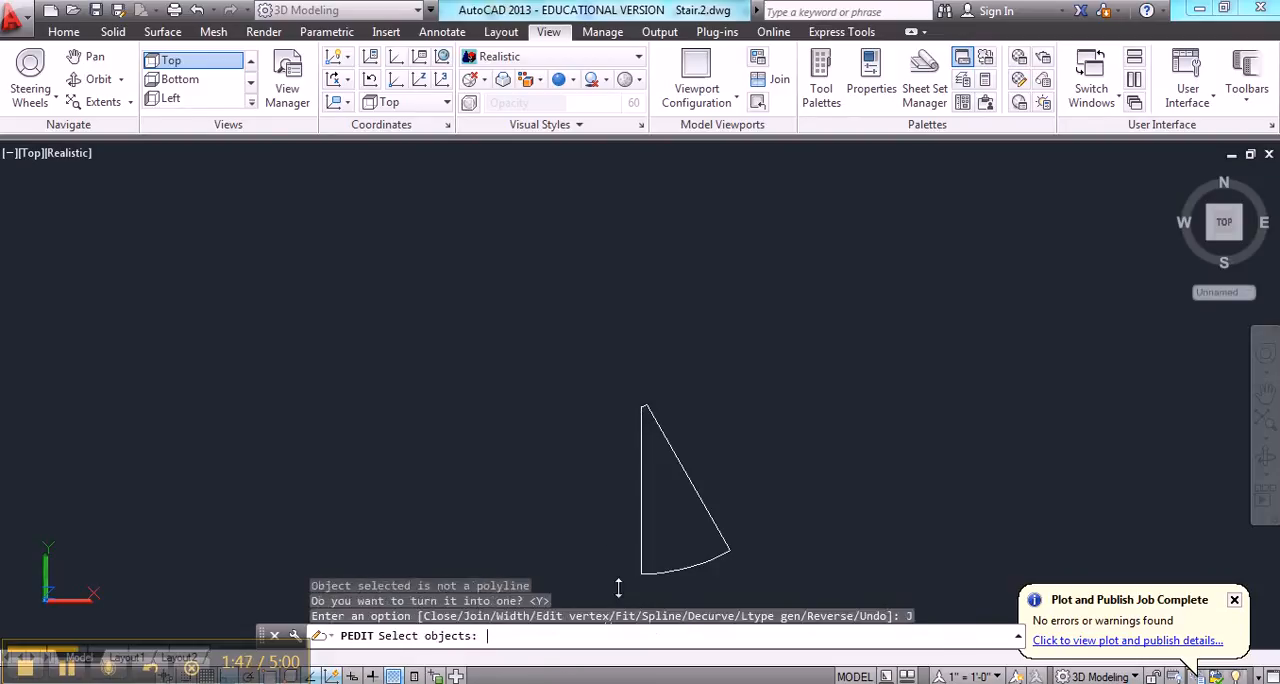
left_click(627, 590)
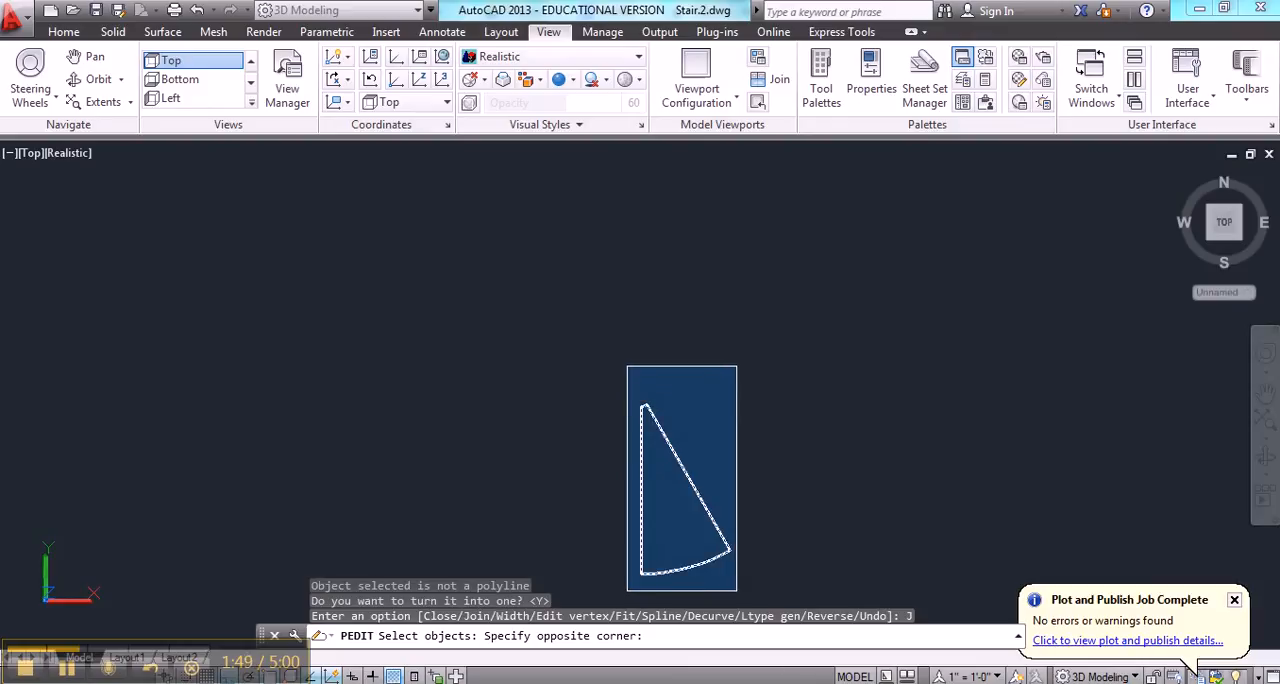
left_click(737, 363)
key("Return")
key("Return")
left_click(676, 457)
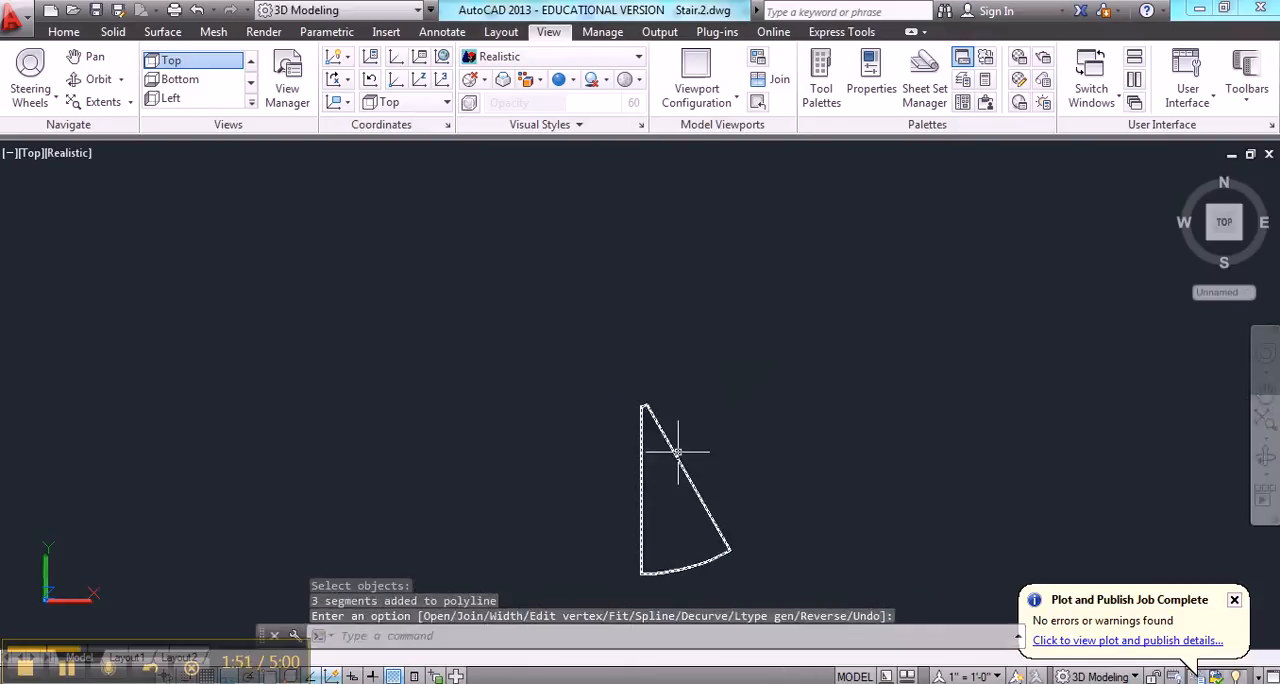
key("Escape")
key("Escape")
key("Escape")
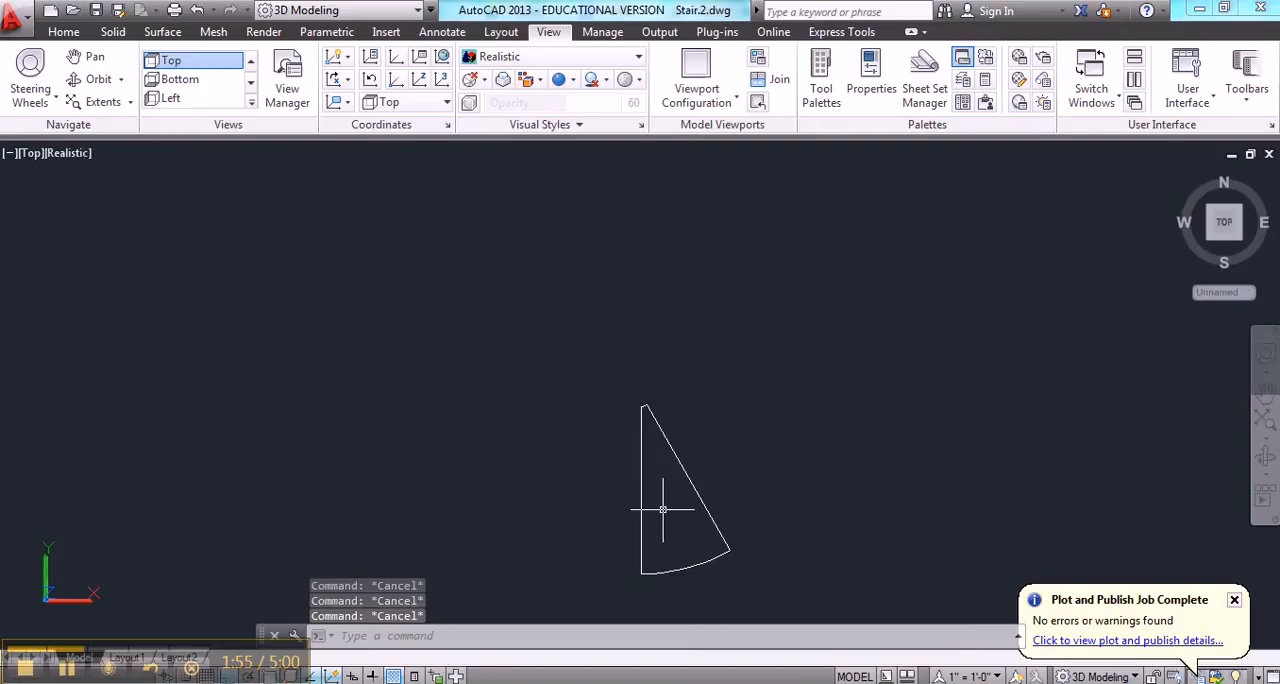
Extrude the closed wedge outline by -2 inches into a solid tread
type("e")
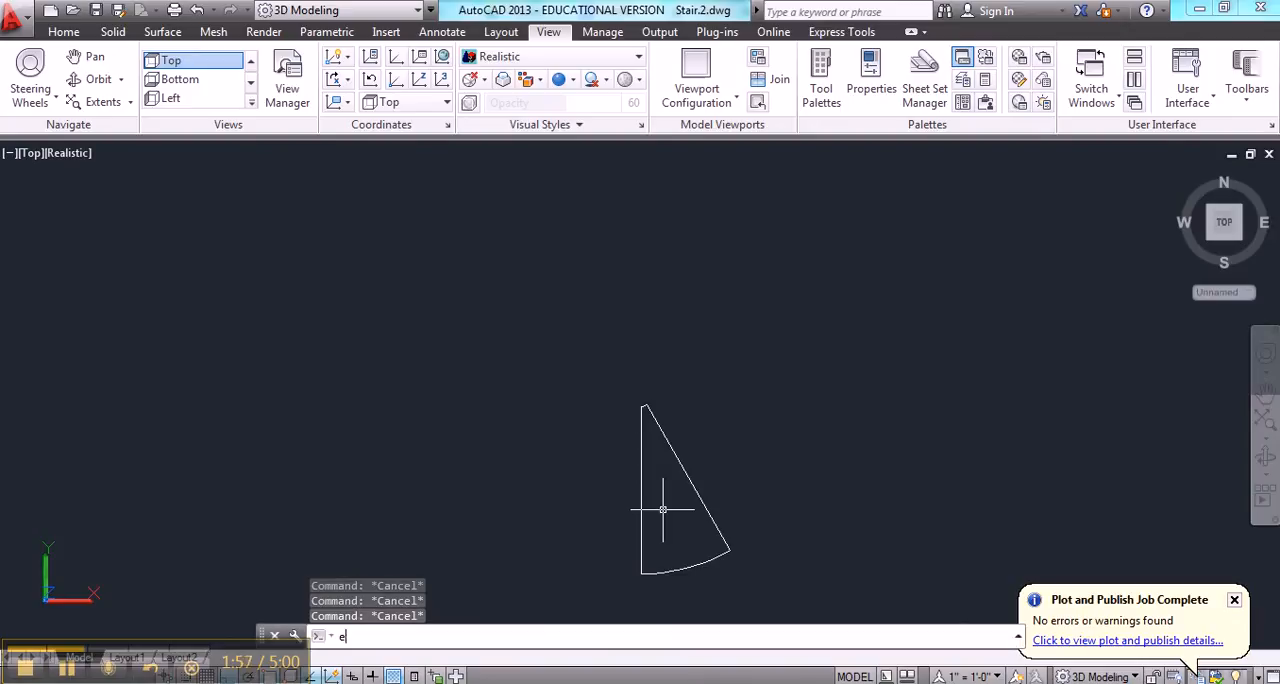
type("xtrude")
key("Return")
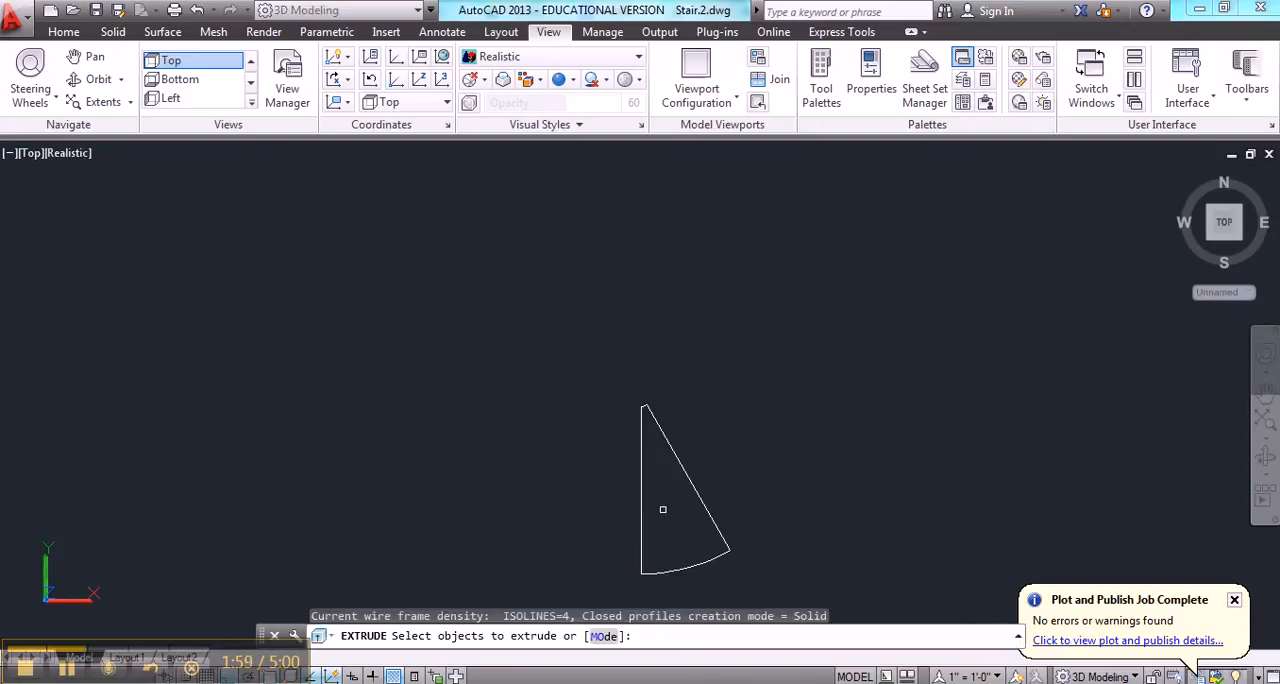
left_click(640, 513)
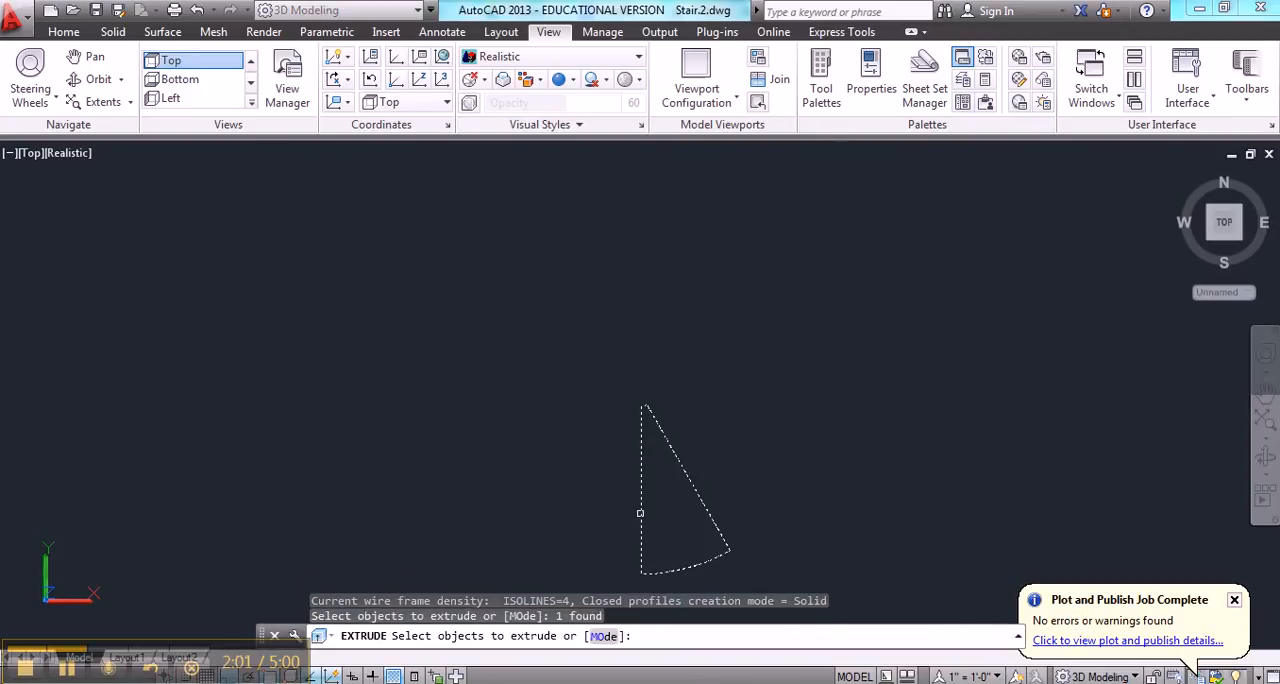
key("Return")
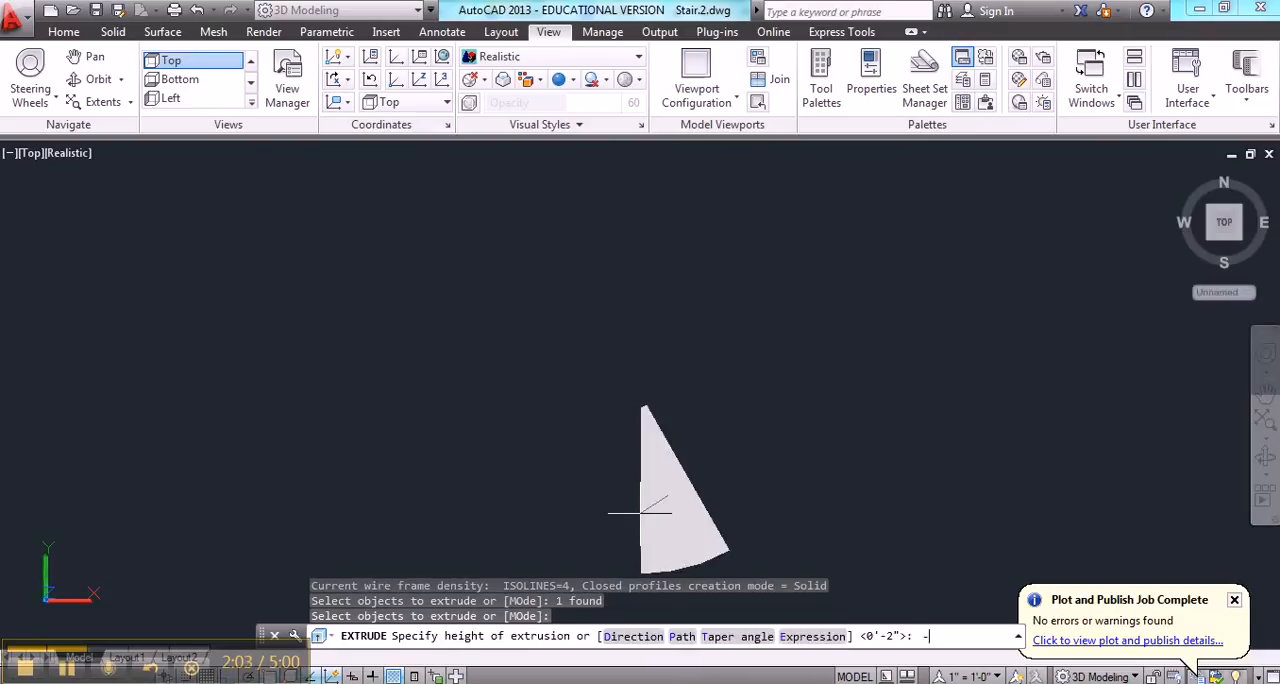
type("-2")
key("Return")
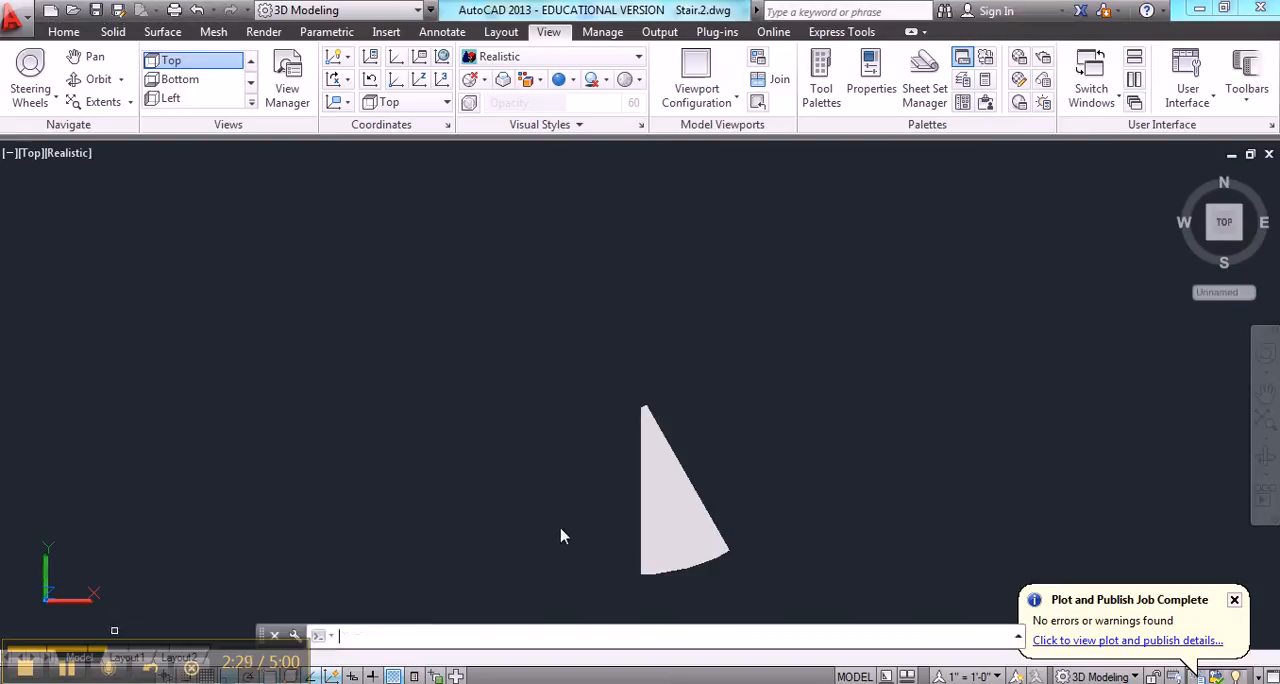
Begin a block definition named tread, with its base point at the center of the wedge's outer arc
key("Escape")
key("Escape")
type("b")
key("Return")
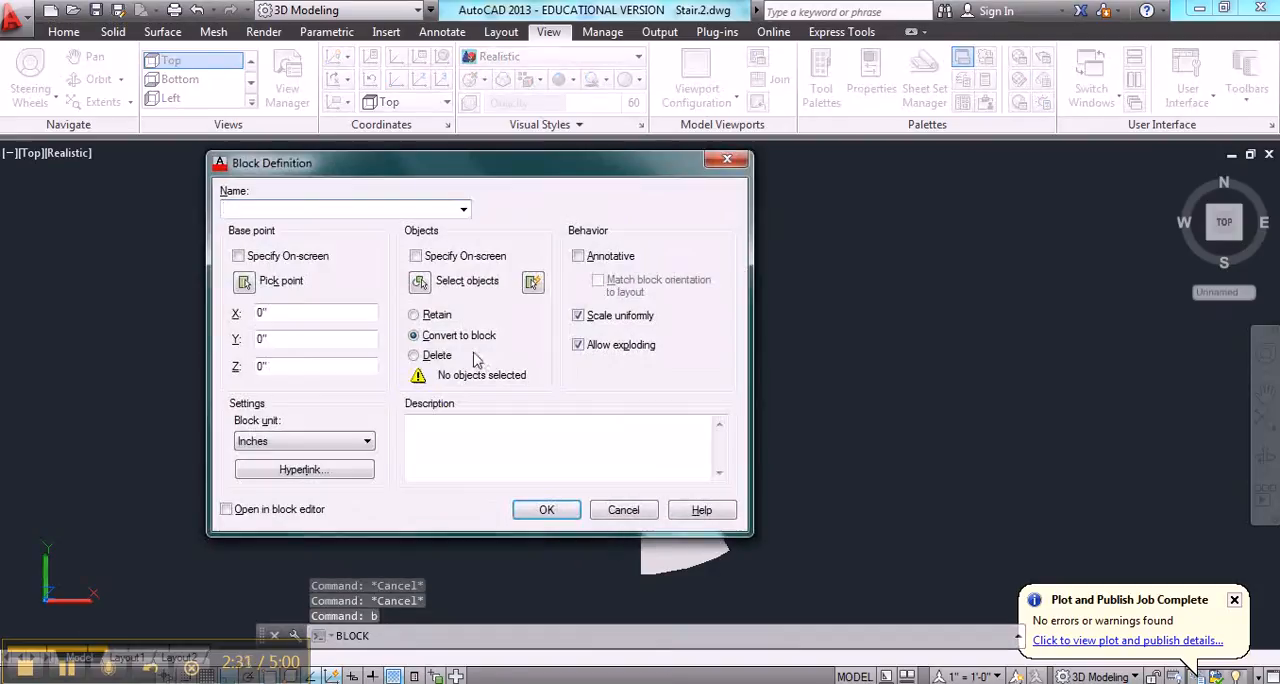
type("tread")
left_click(246, 283)
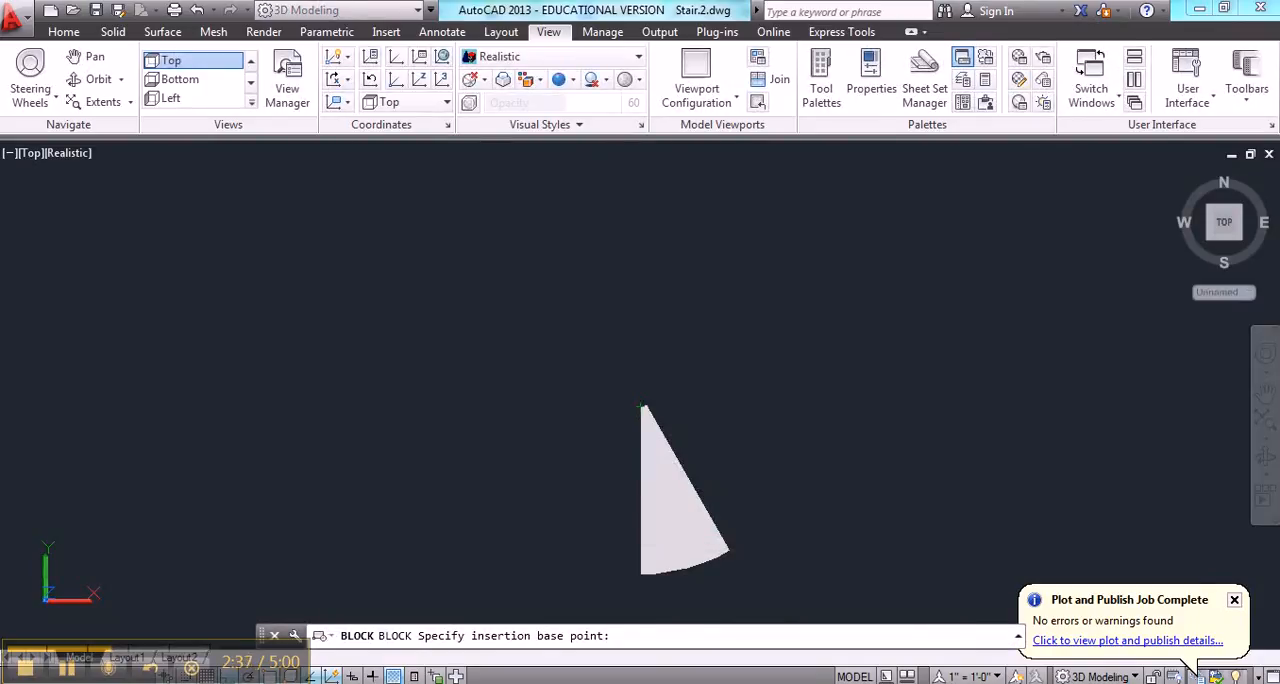
type("cen")
key("space")
left_click(689, 569)
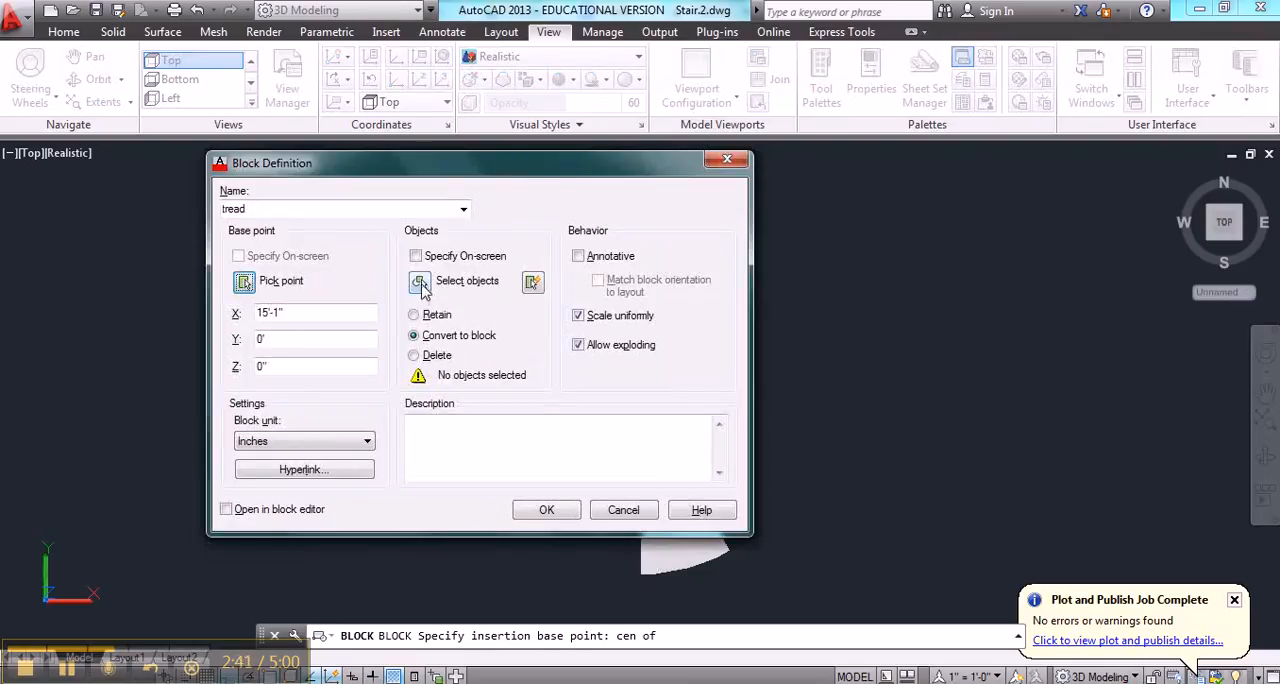
Select the wedge solid as the block's object and redefine the existing tread block with it
left_click(421, 283)
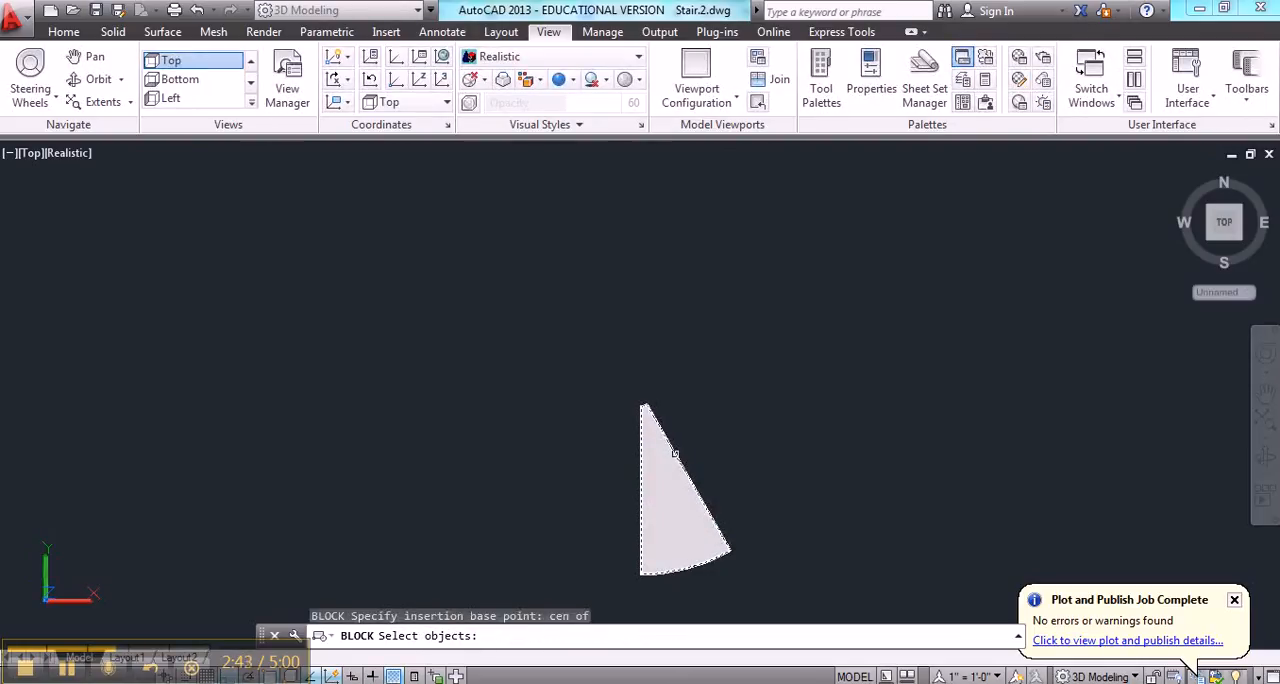
left_click(675, 455)
key("Return")
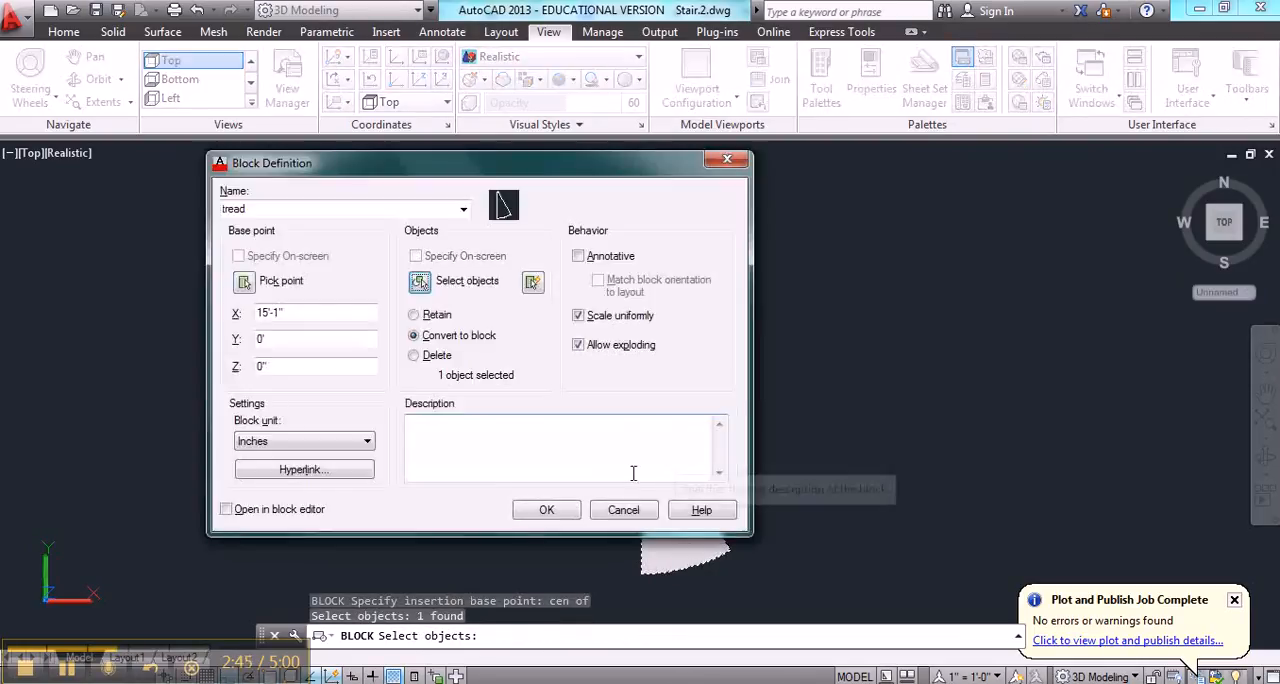
left_click(548, 510)
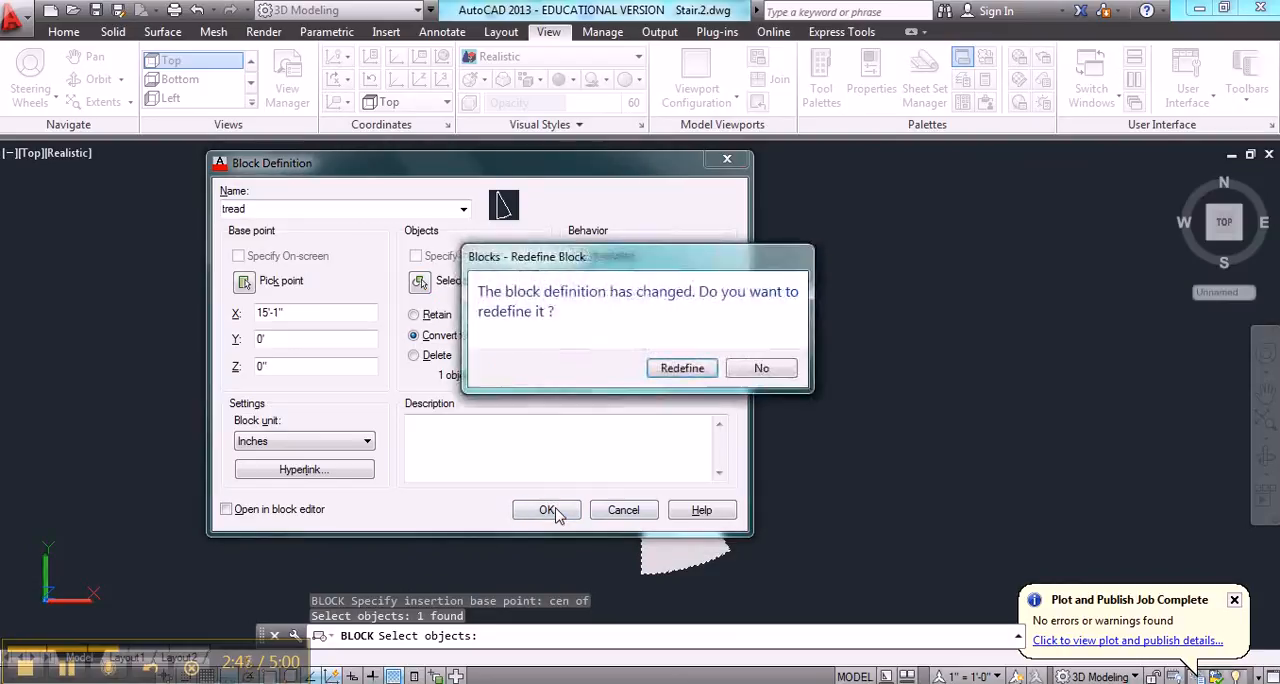
left_click(680, 369)
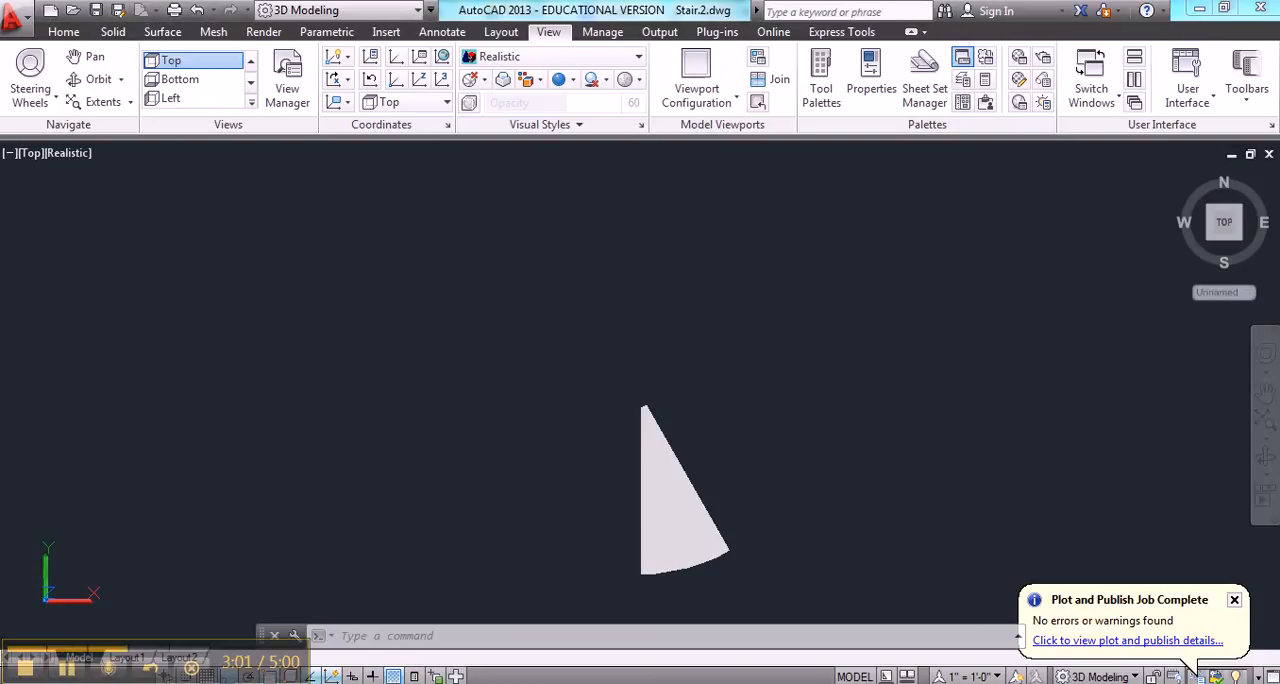
Create a polar array of the tread block around the center of its outer arc, with 12 items
type("AR")
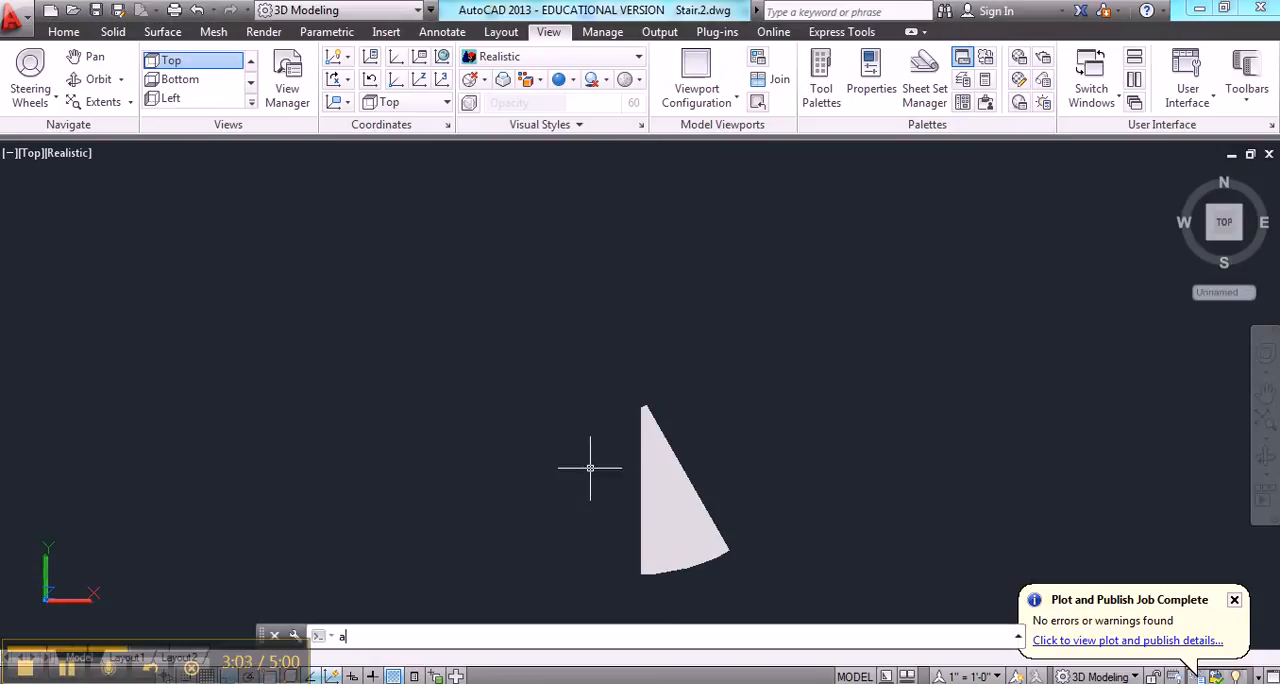
key("Return")
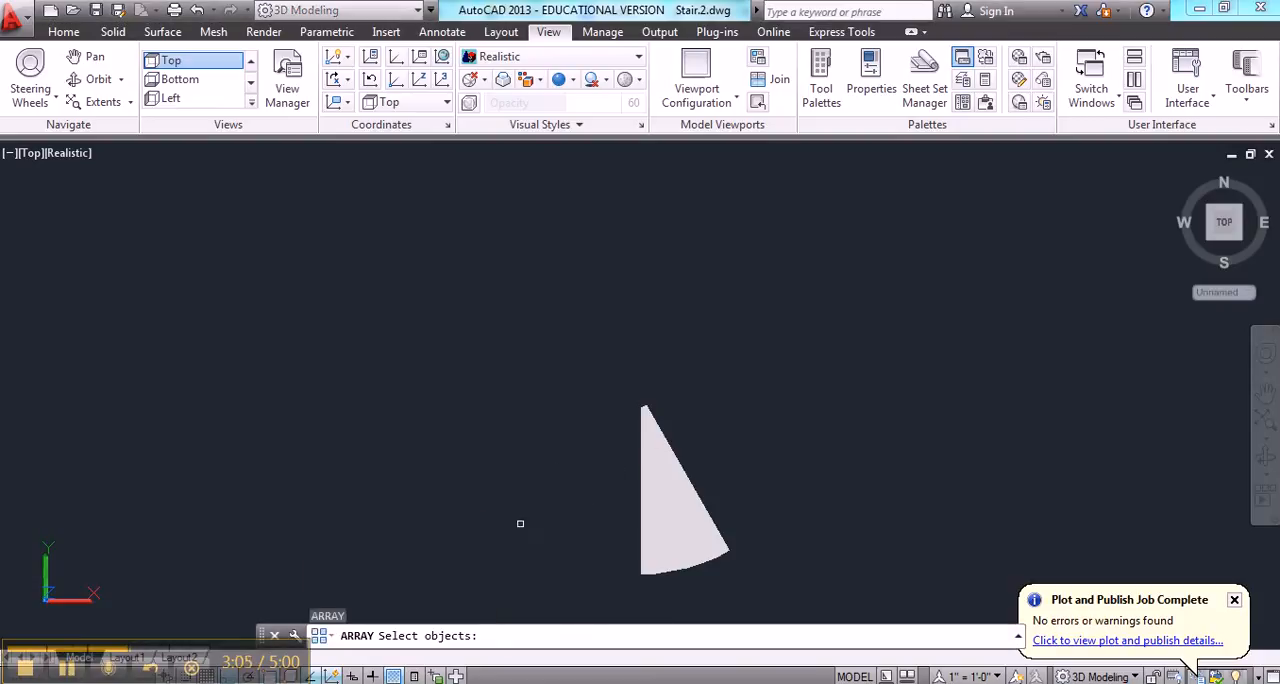
left_click(640, 508)
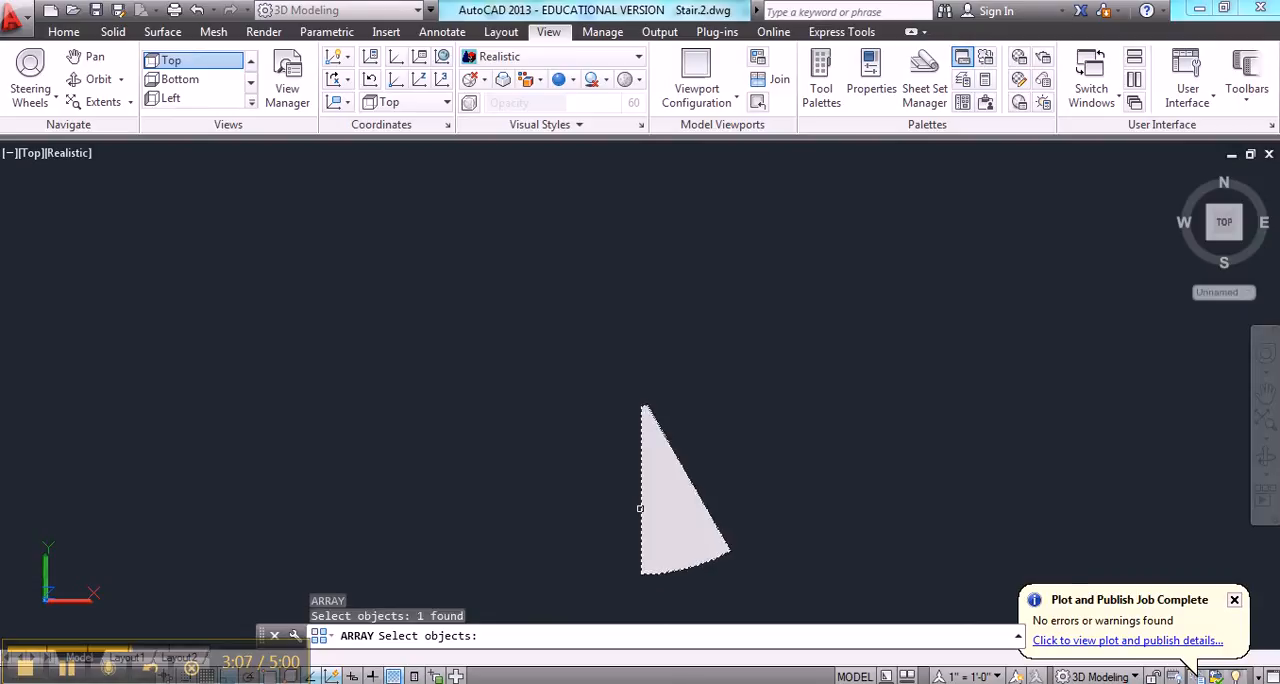
key("Return")
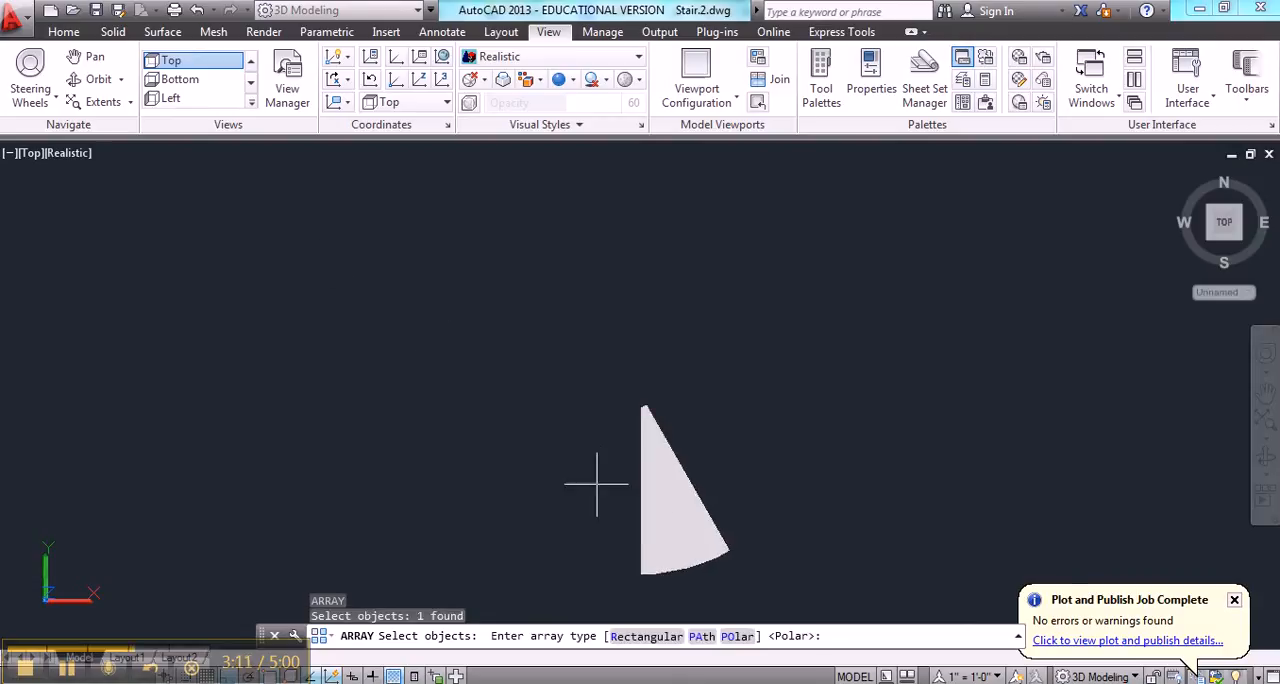
left_click(737, 636)
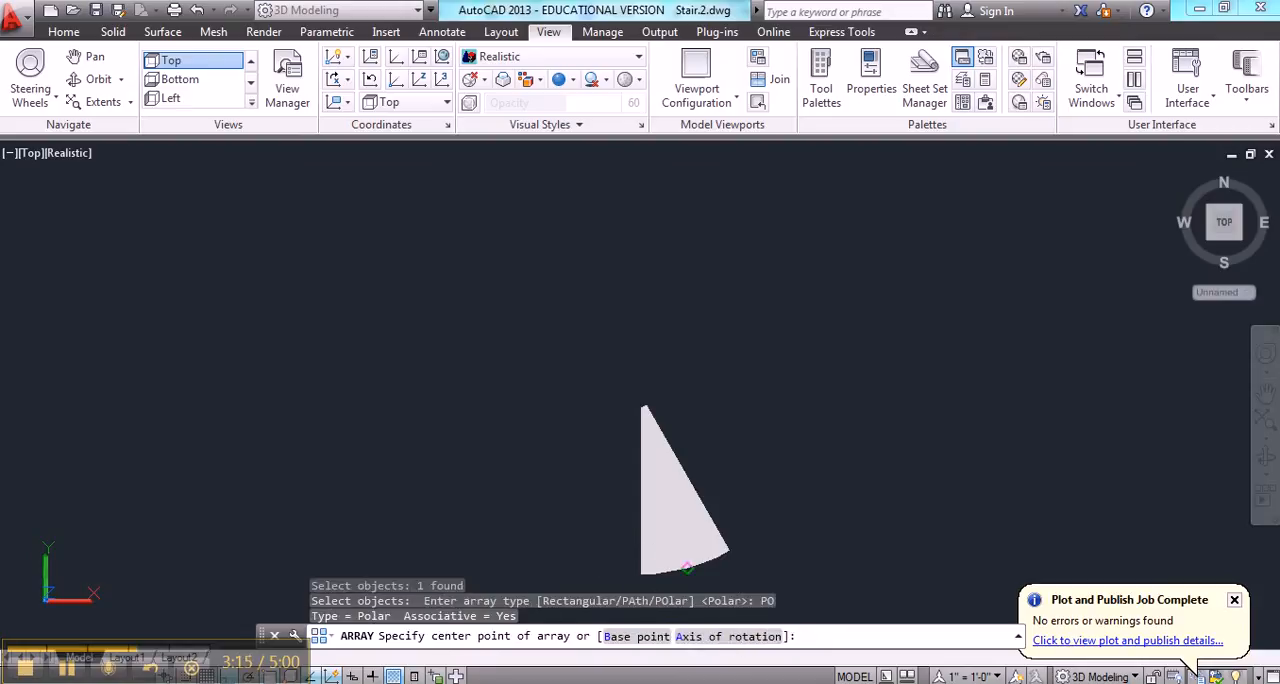
type("cen")
key("space")
left_click(690, 553)
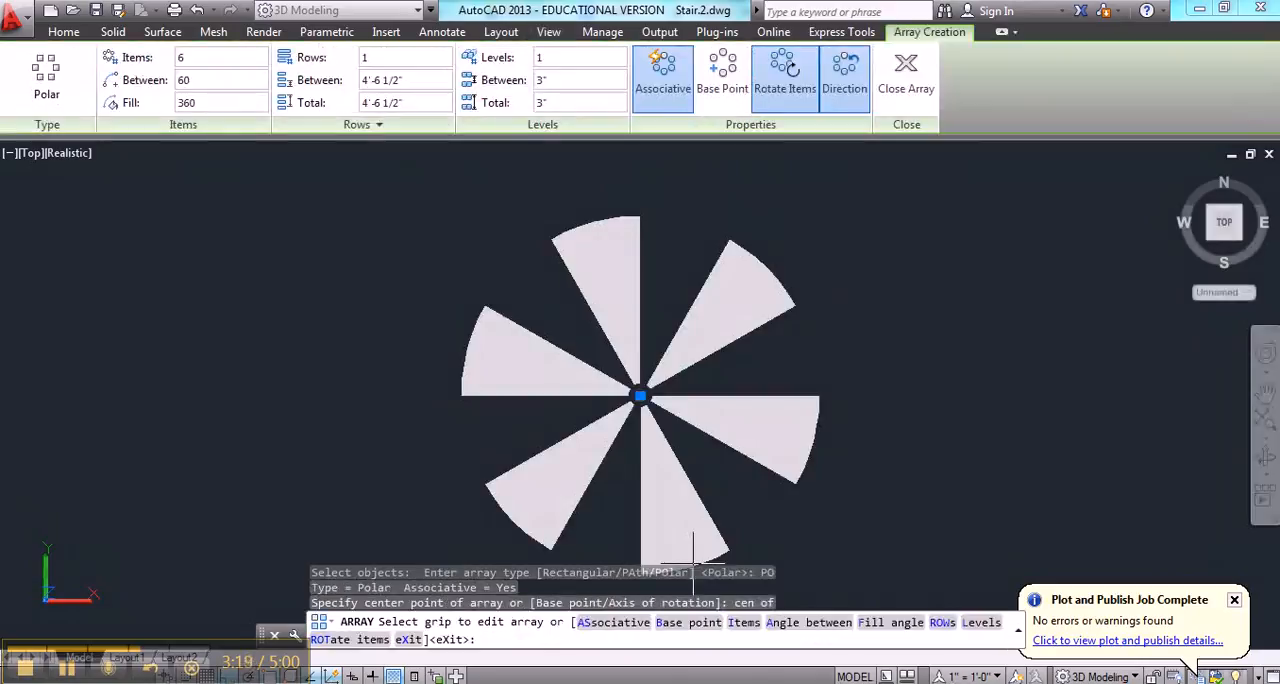
left_click(224, 60)
type("12")
key("Return")
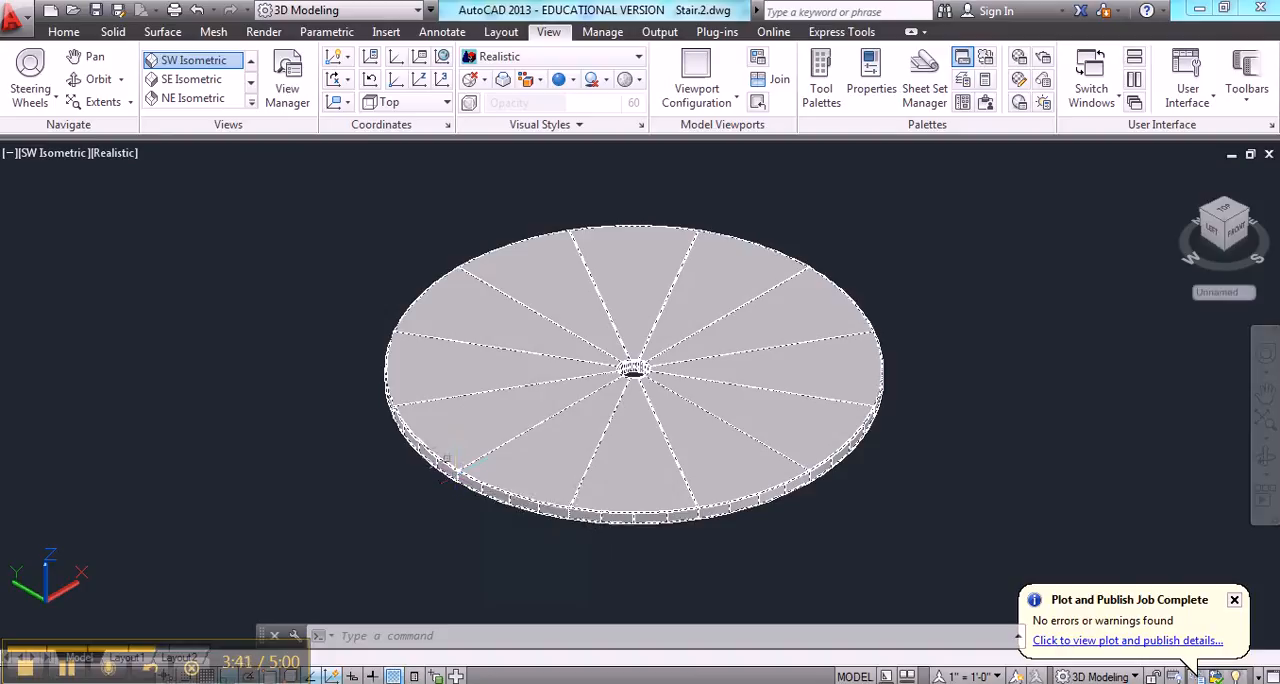
Explode the polar array into individual treads, check that one selects separately, and clear the selection
type("x")
key("Return")
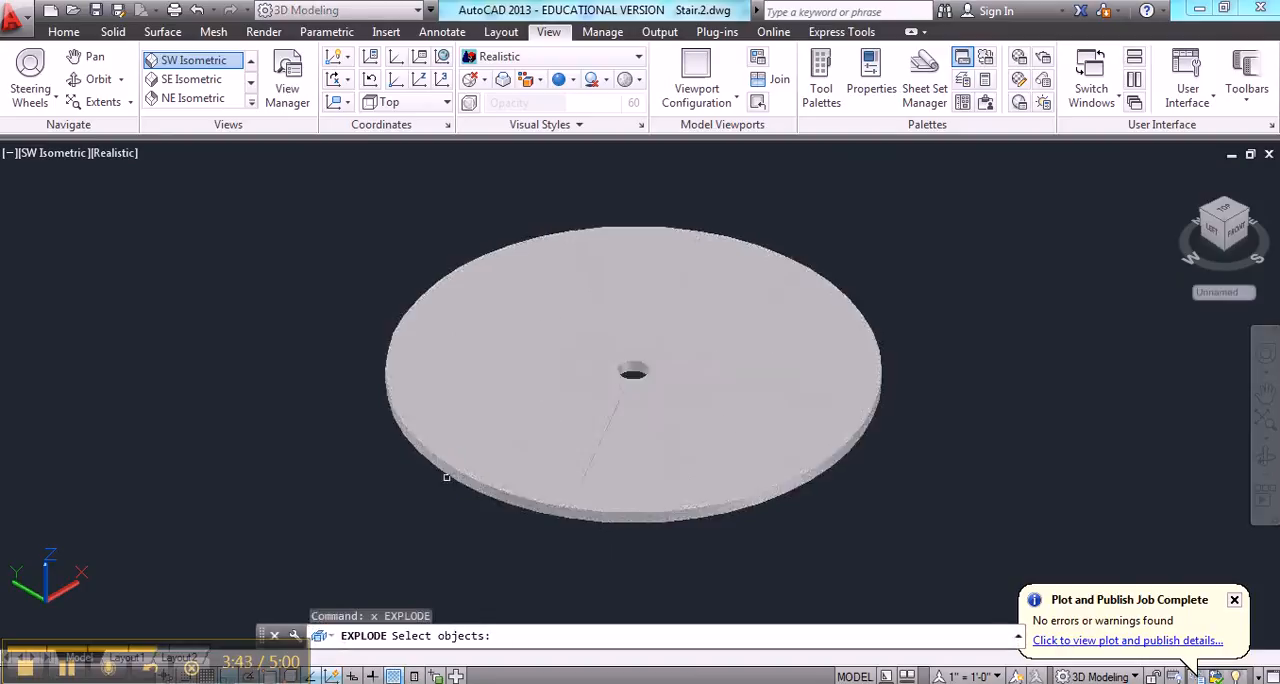
left_click(450, 464)
key("Return")
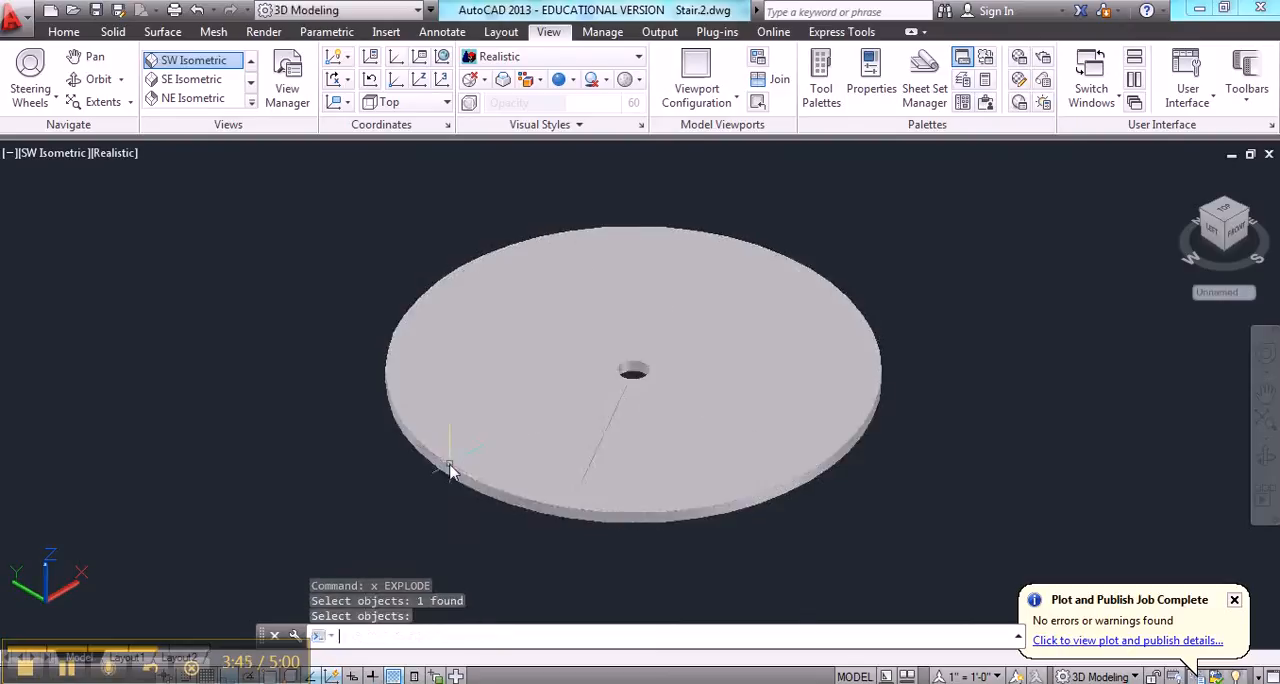
left_click(492, 488)
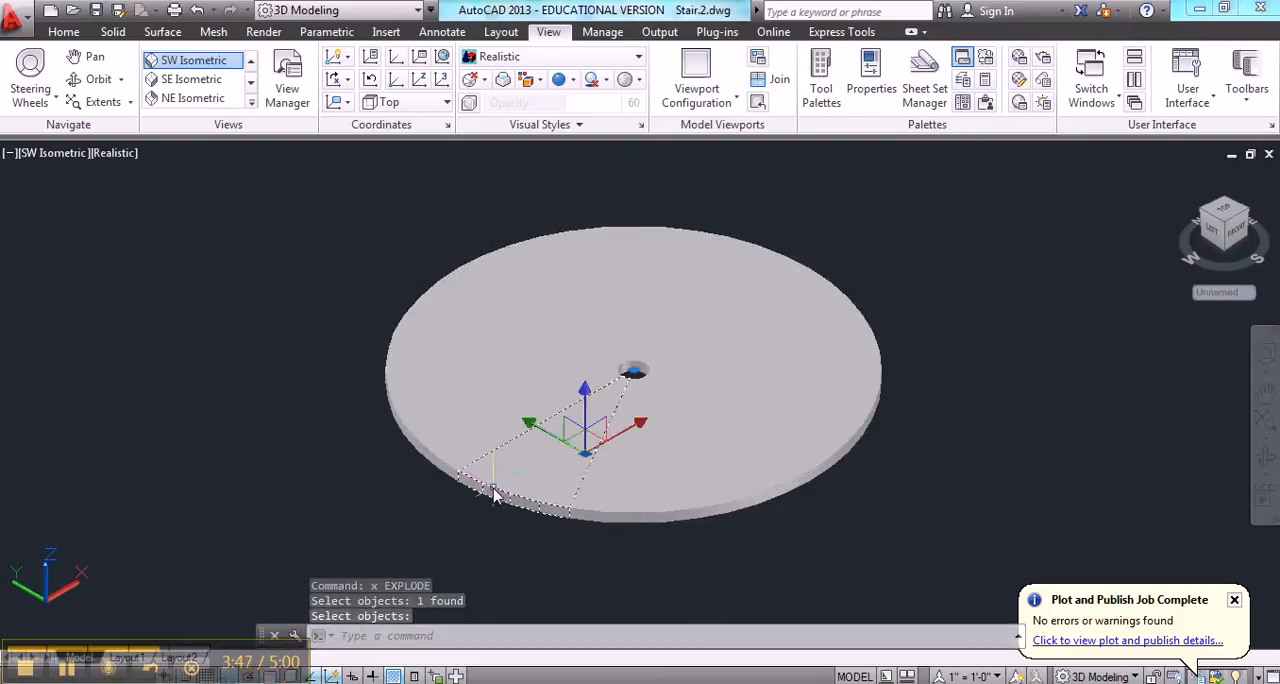
key("Escape")
key("Escape")
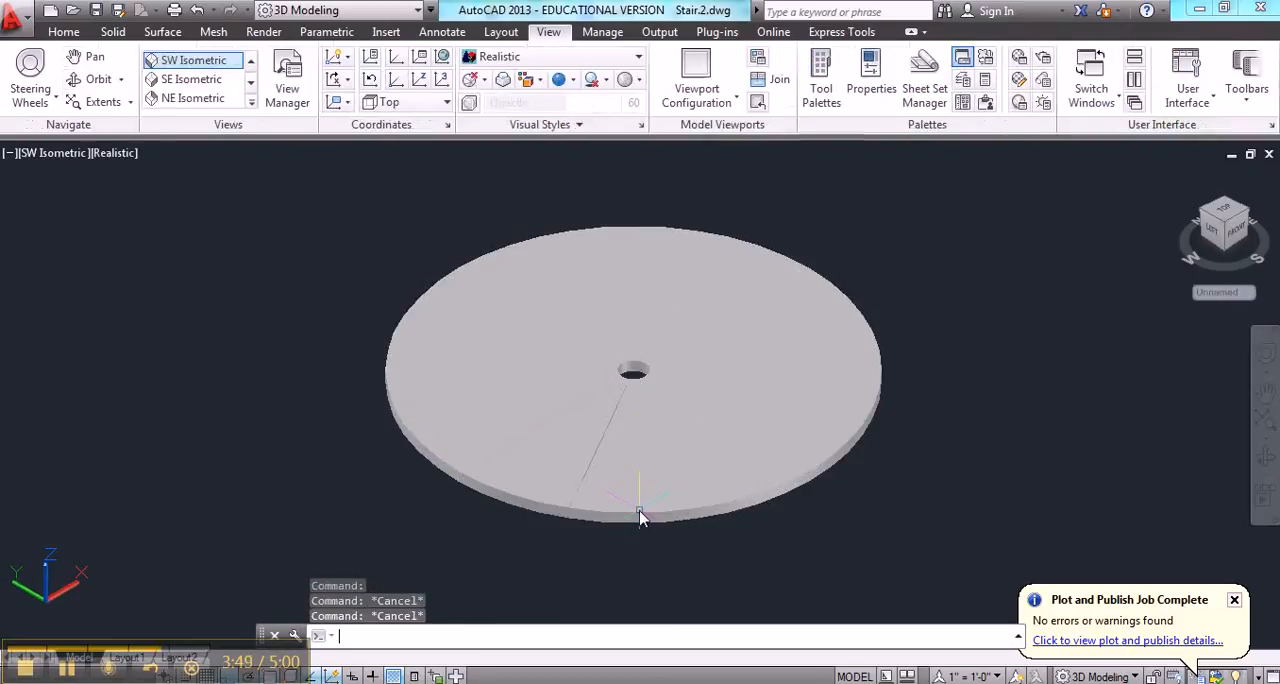
Move the tread at the disc's right front straight up along Z by 8 inches
left_click(865, 432)
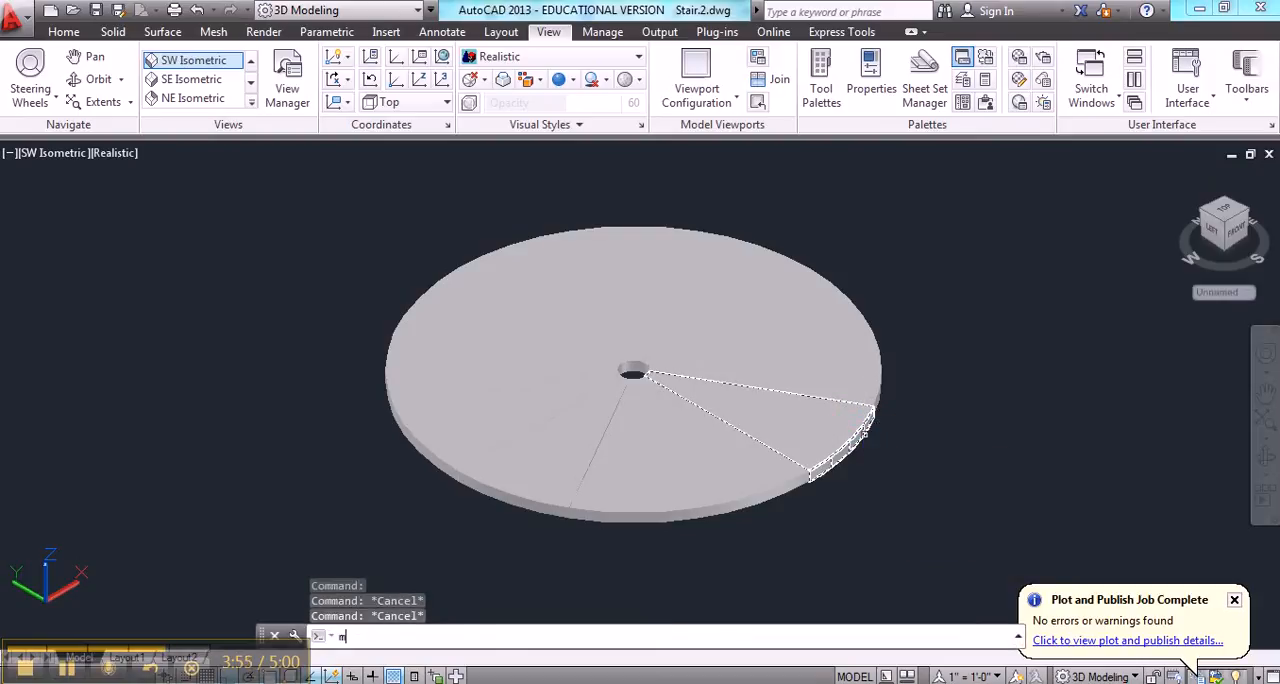
type("m")
key("Return")
left_click(865, 432)
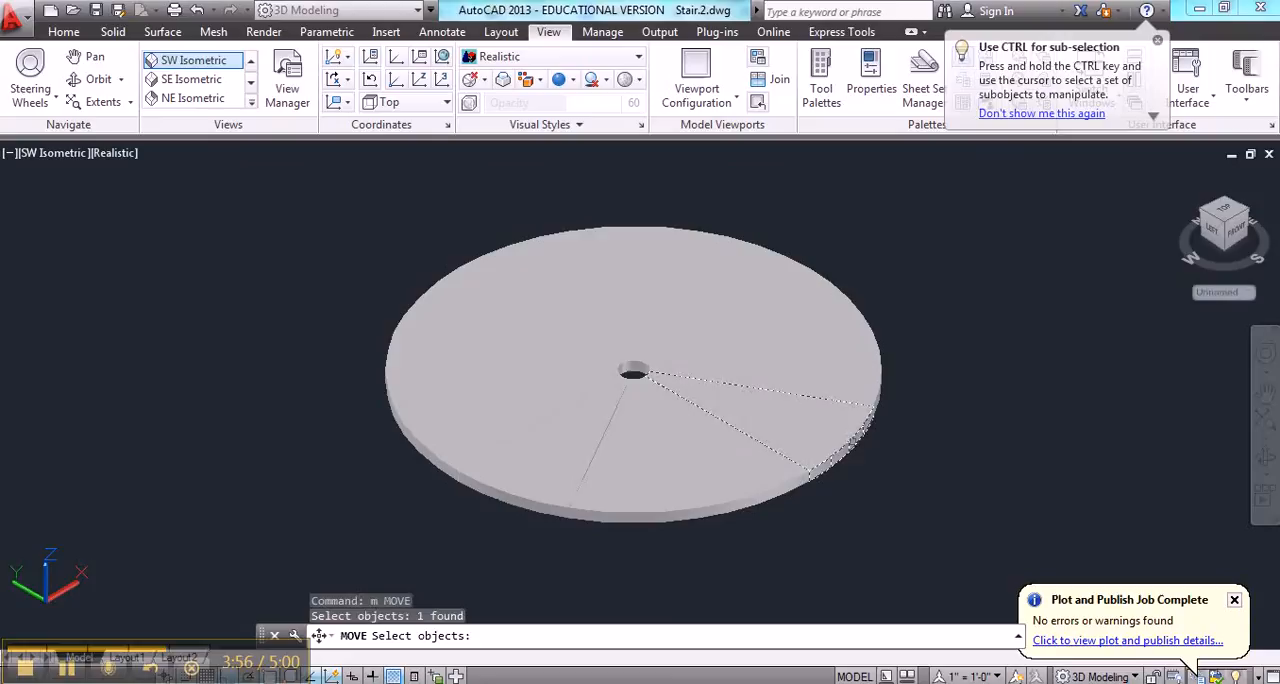
key("Return")
left_click(951, 490)
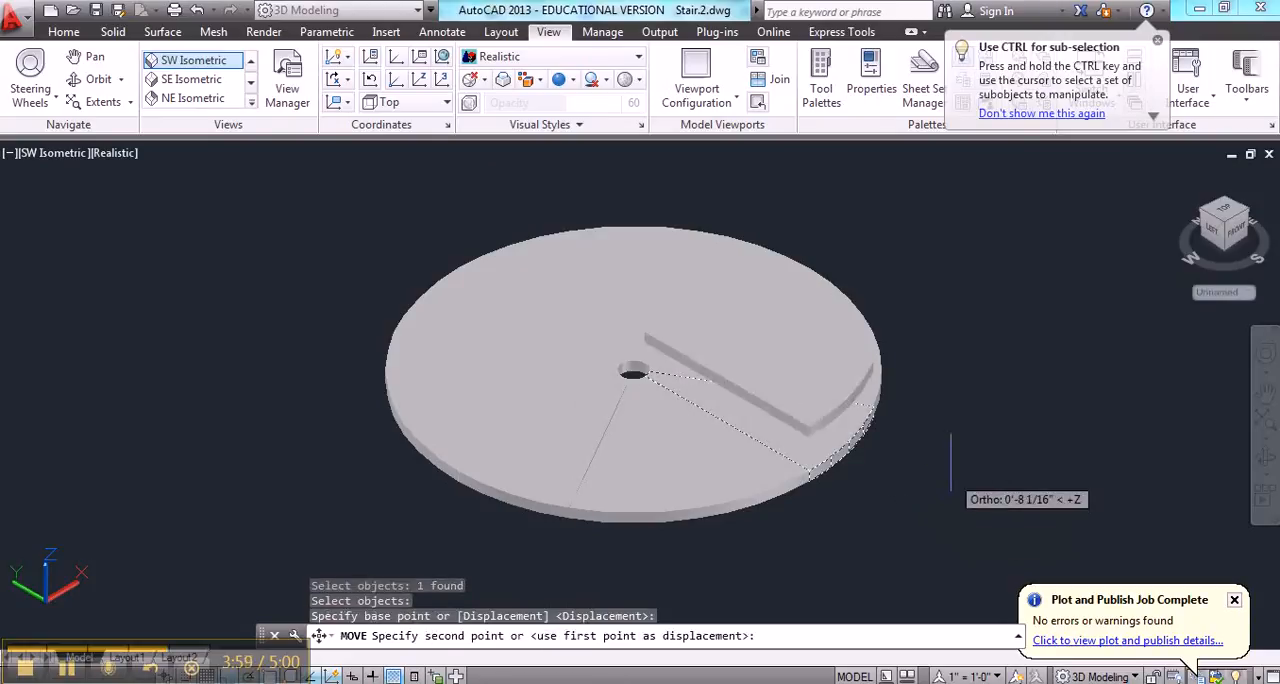
left_click(948, 460)
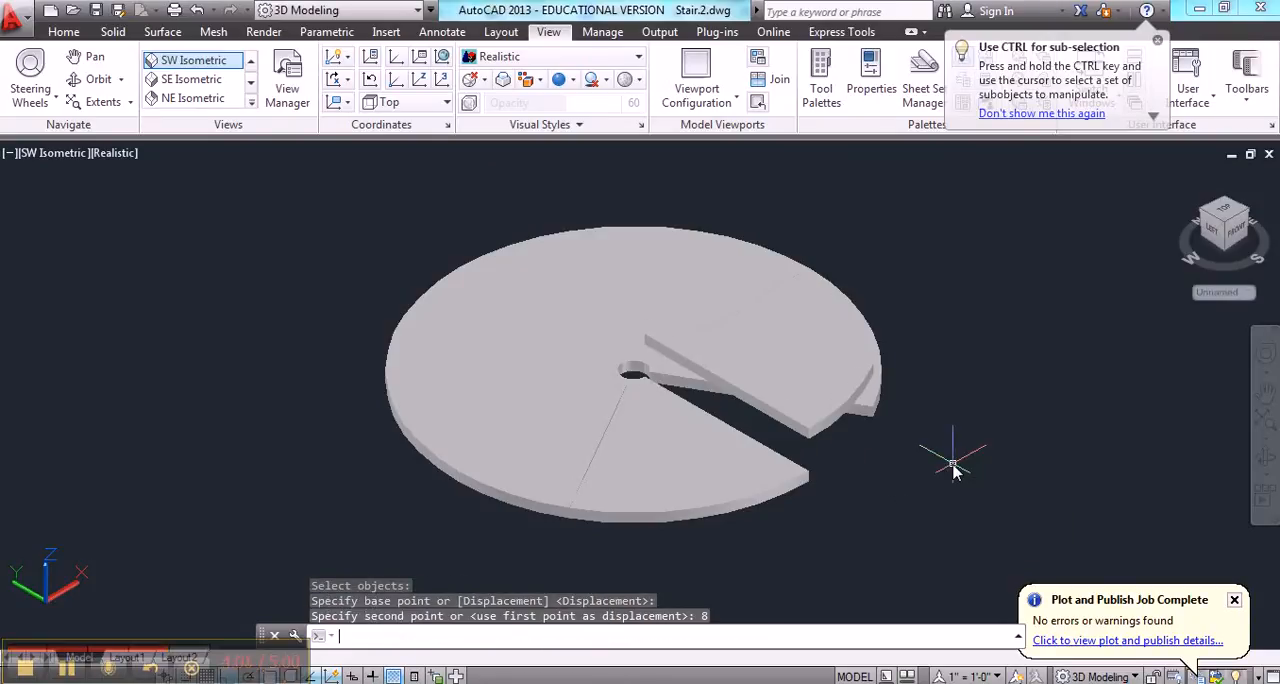
Move the next tread counterclockwise from the raised one straight up along Z by 16 inches
key("Return")
left_click(875, 403)
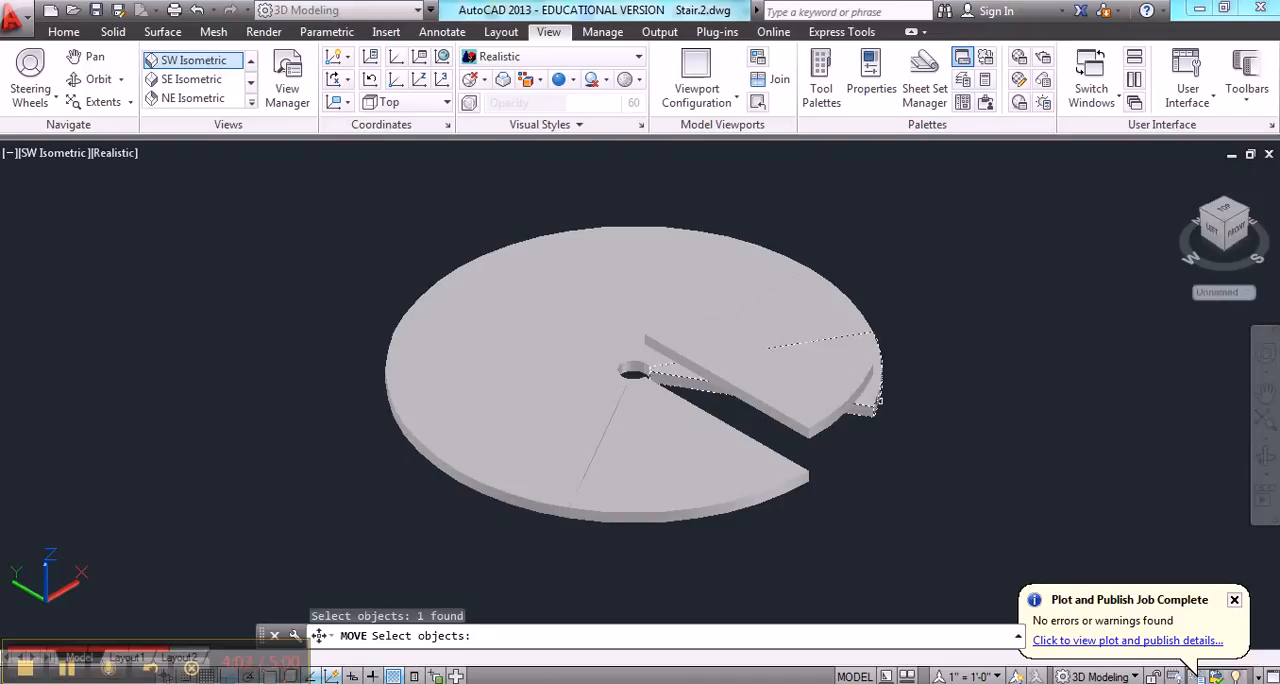
key("Return")
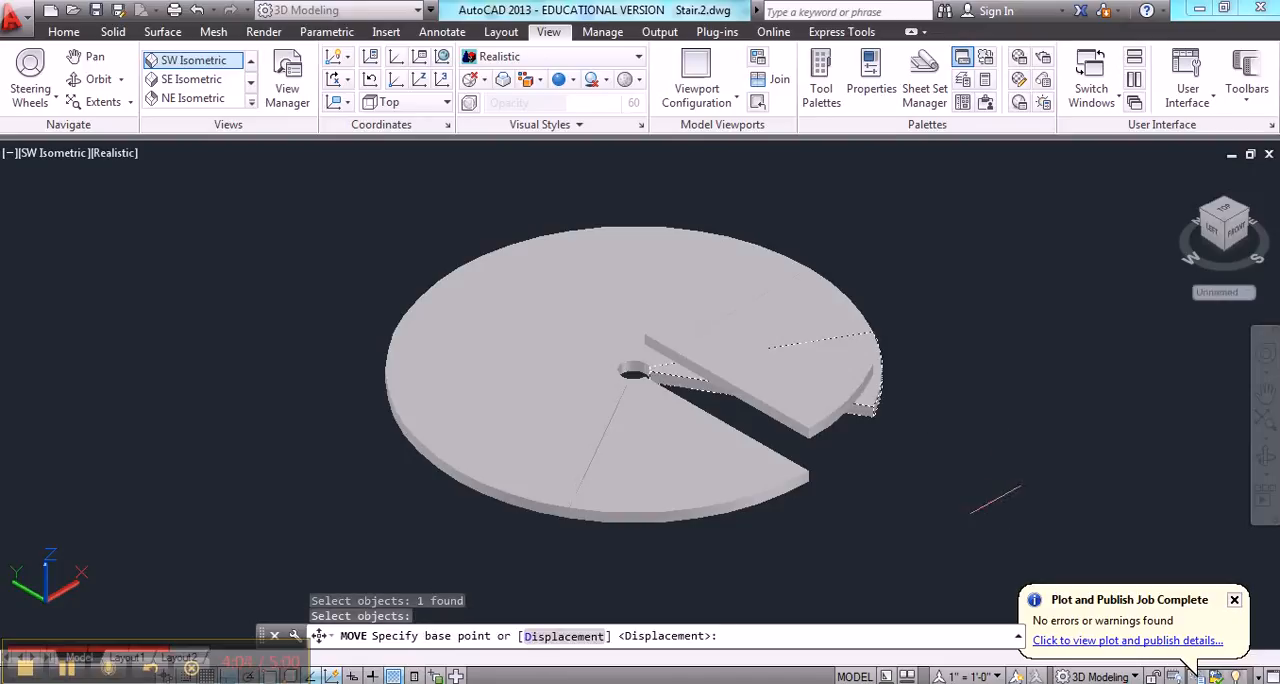
left_click(987, 495)
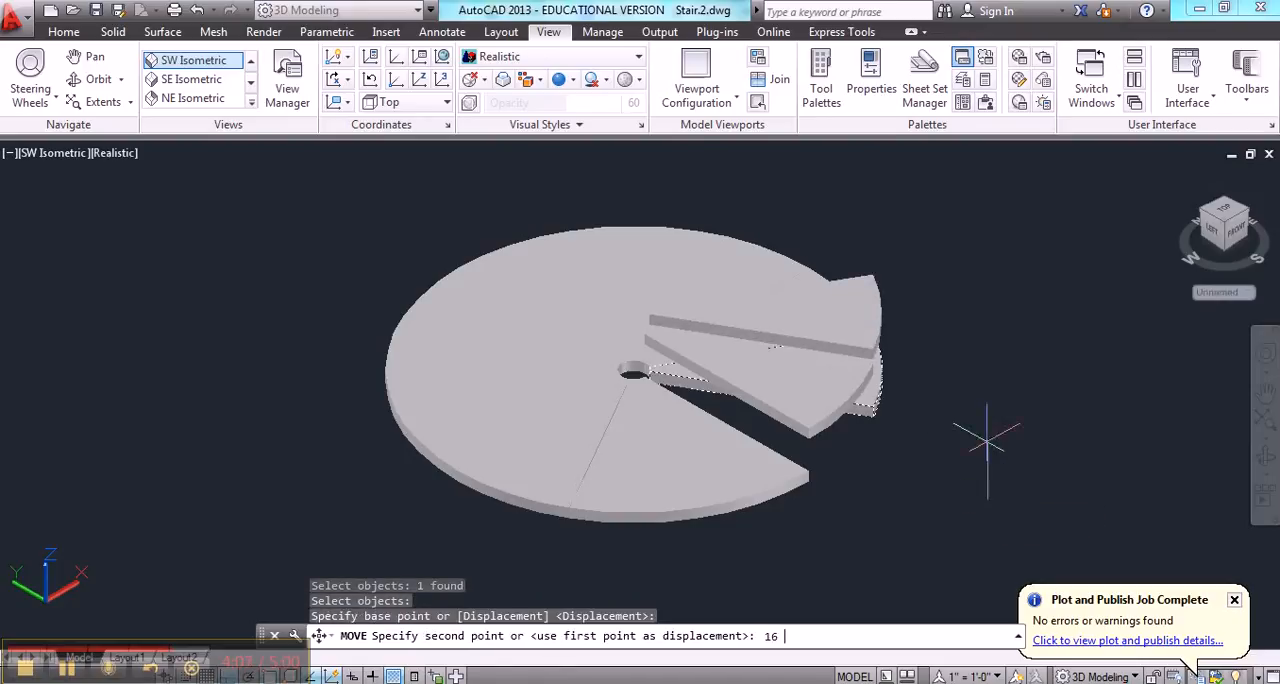
type("16")
key("Return")
Move the following tread counterclockwise straight up along Z by 24 inches and end the command
key("Return")
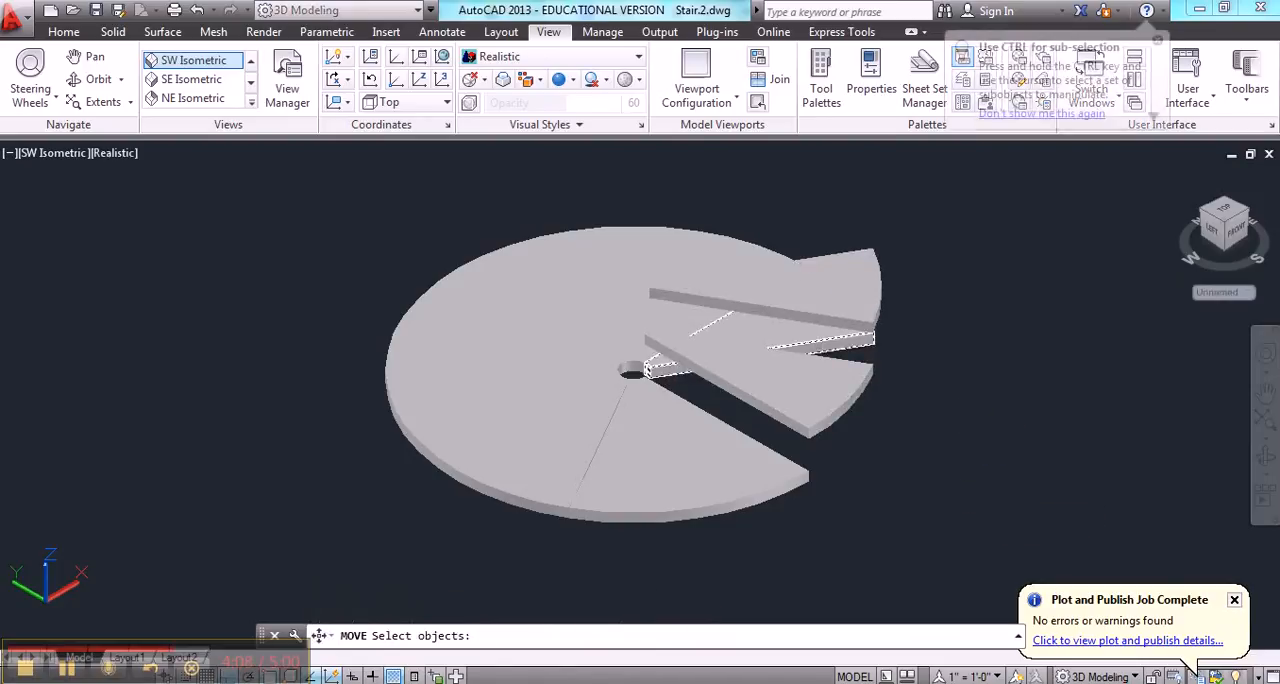
key("Return")
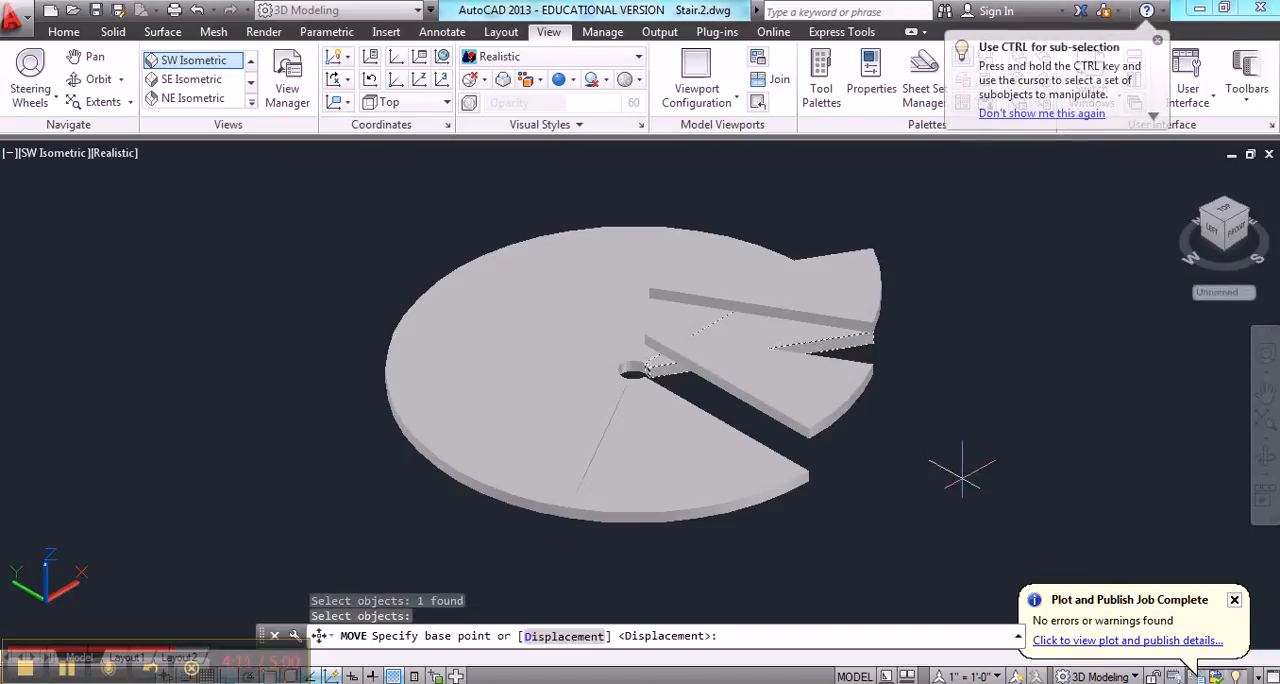
left_click(962, 474)
type("24")
key("Return")
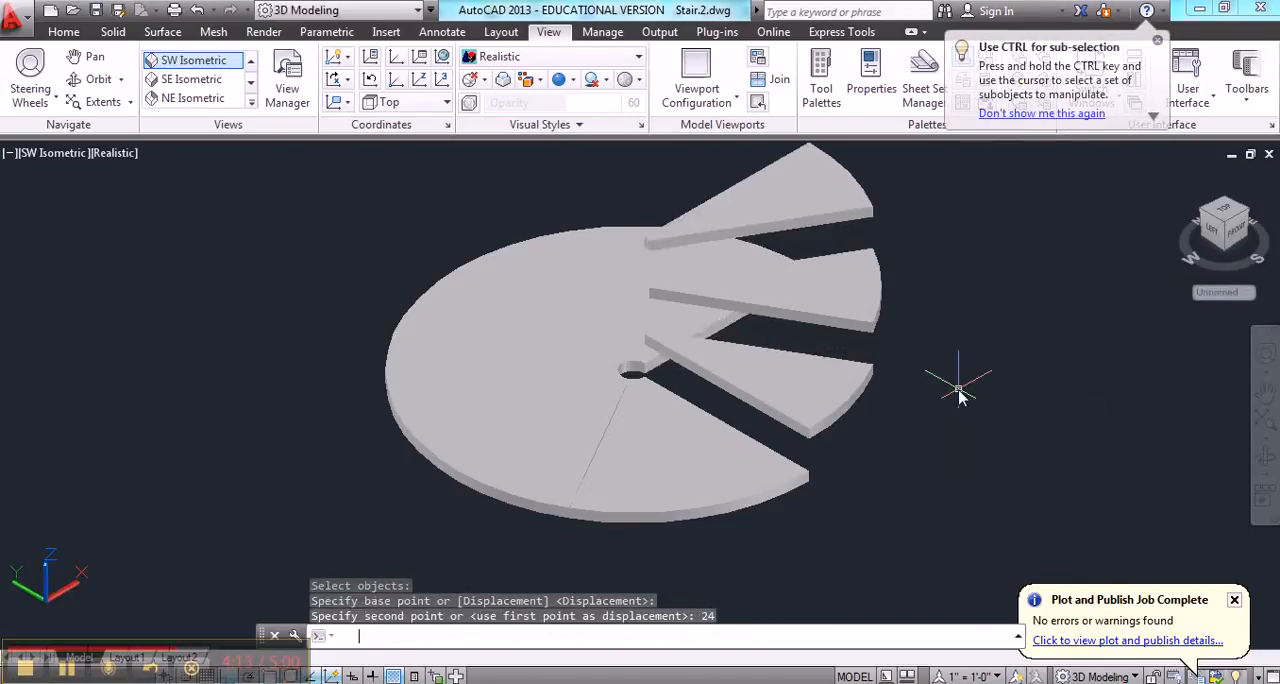
key("Escape")
key("Escape")
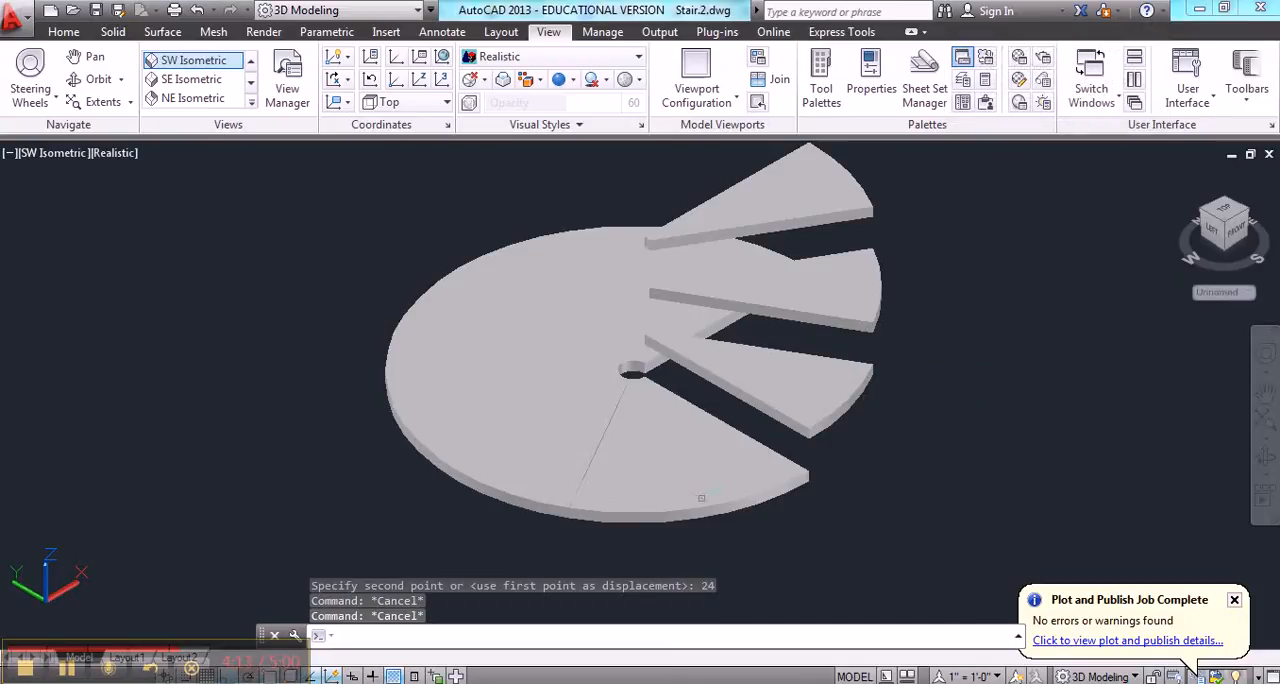
left_click(67, 676)
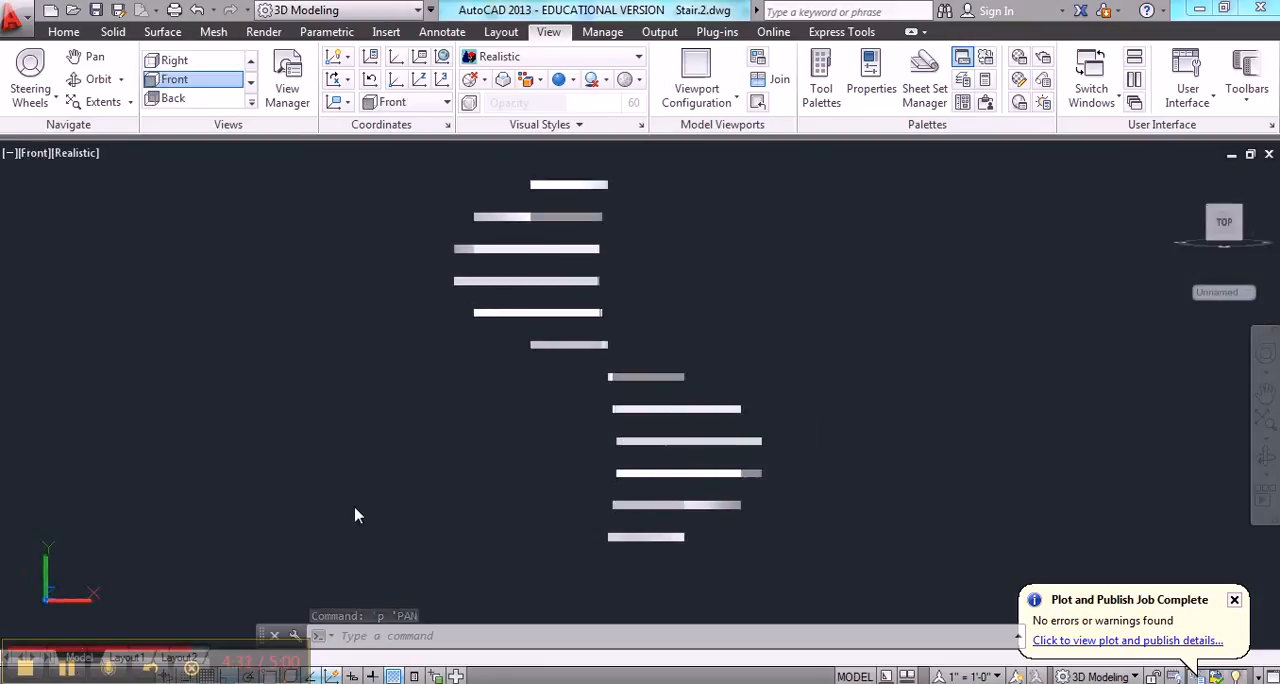
Copy the six lowest treads straight up by 96 inches in the front view and end the command
key("Escape")
key("Escape")
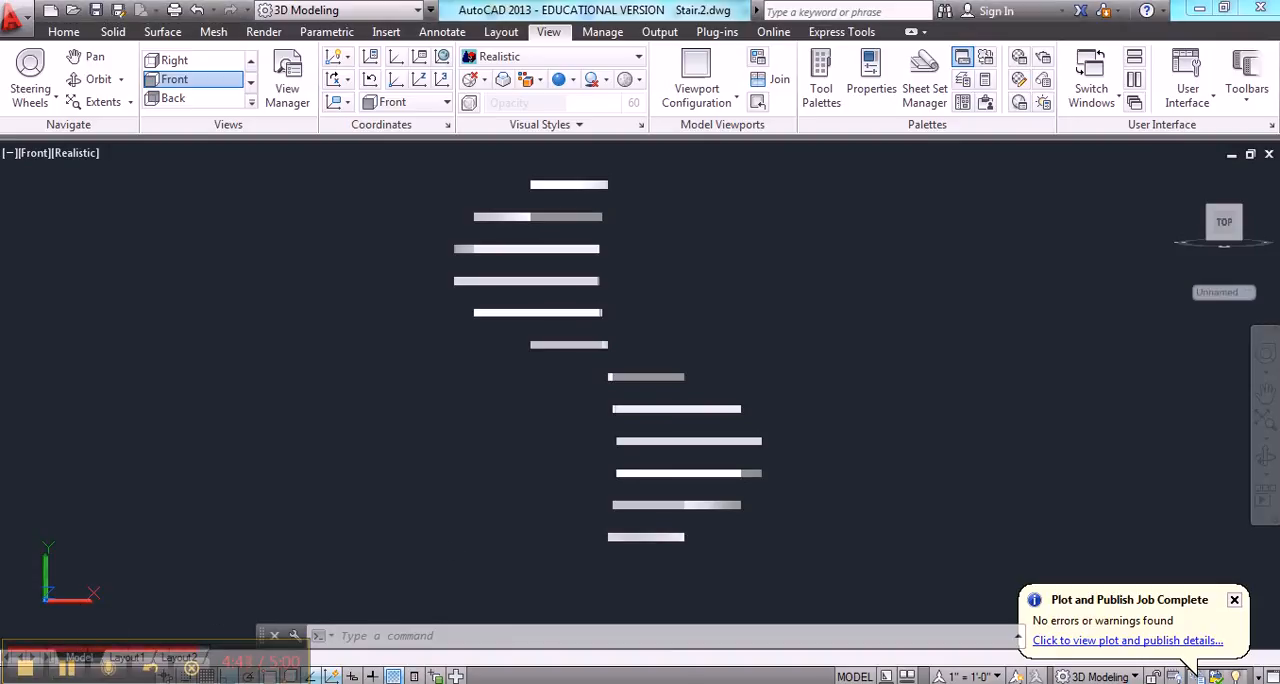
key("Escape")
type("cop")
key("Return")
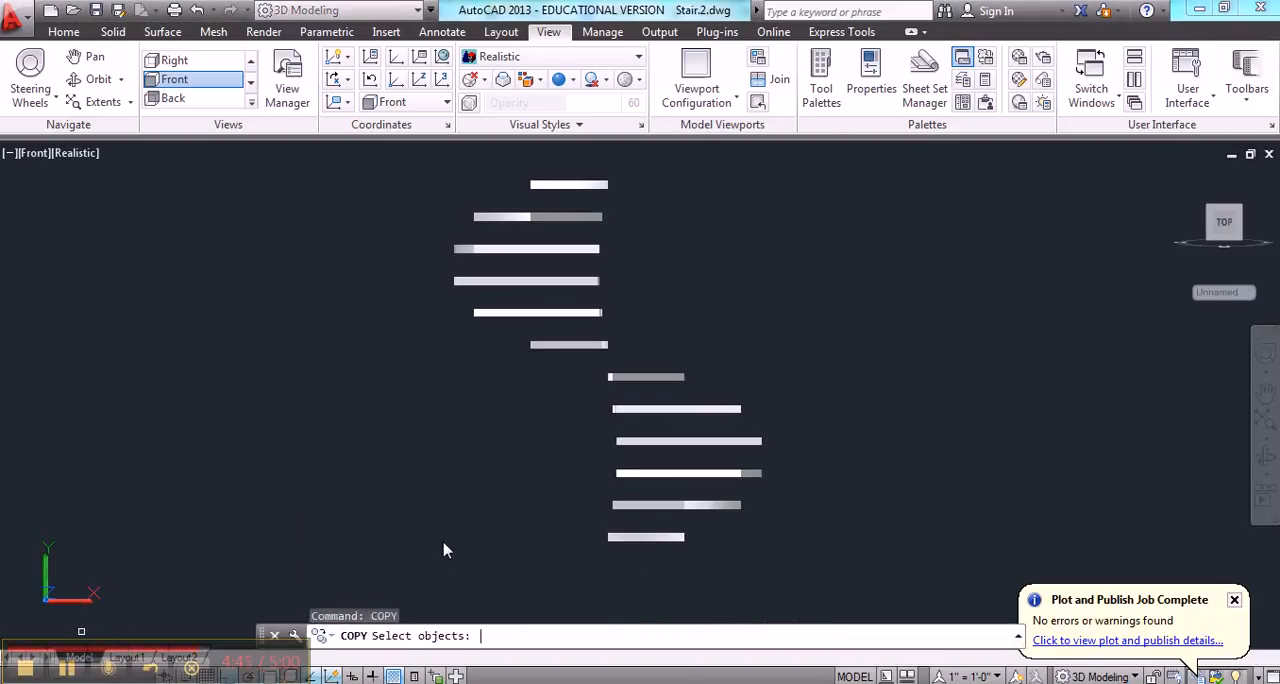
left_click(508, 573)
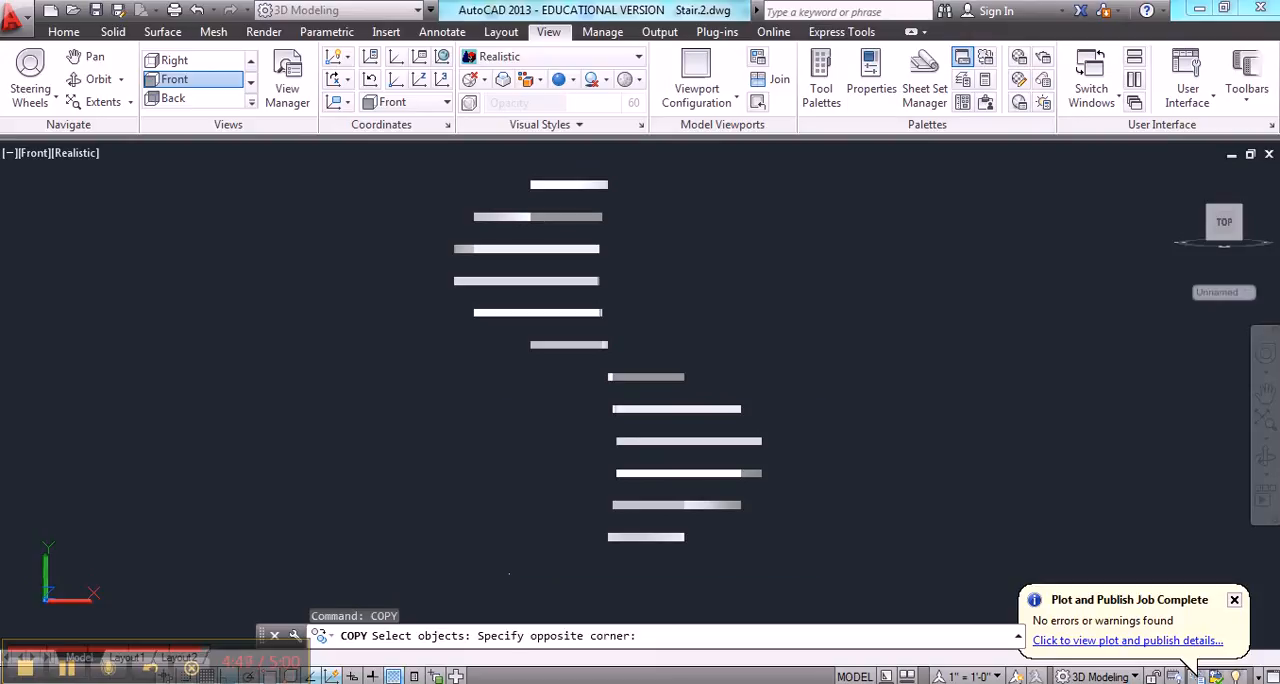
left_click(845, 362)
key("Return")
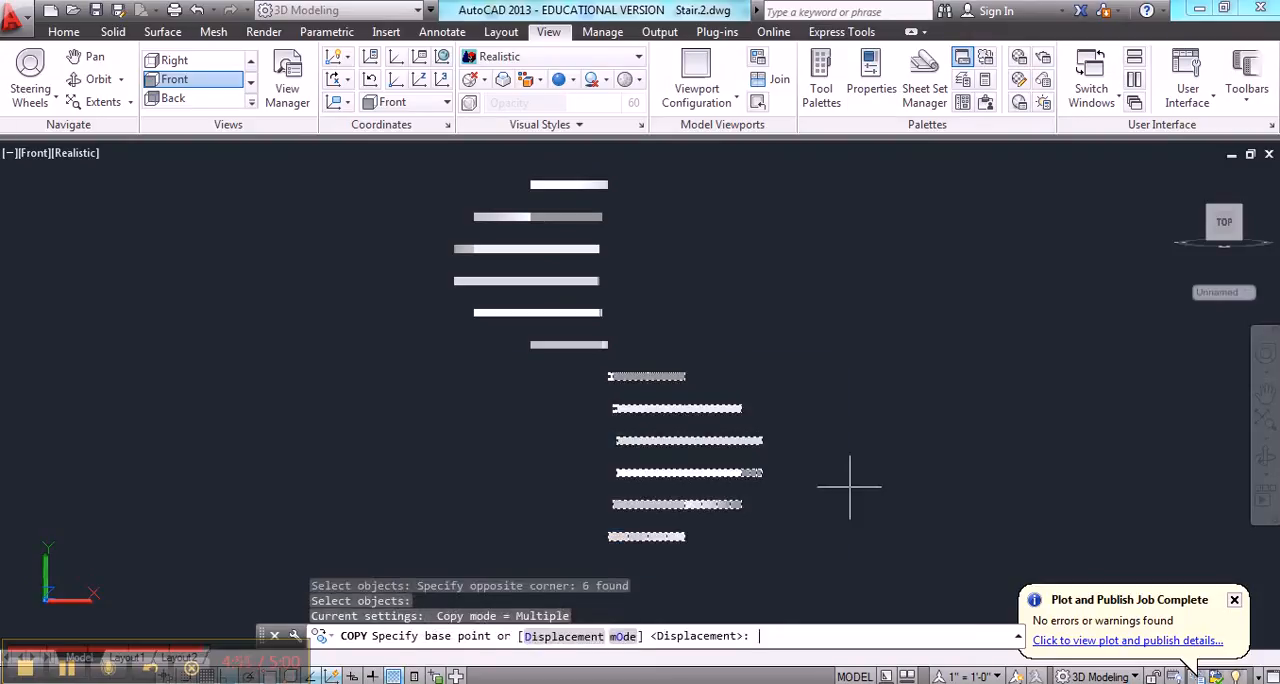
left_click(870, 559)
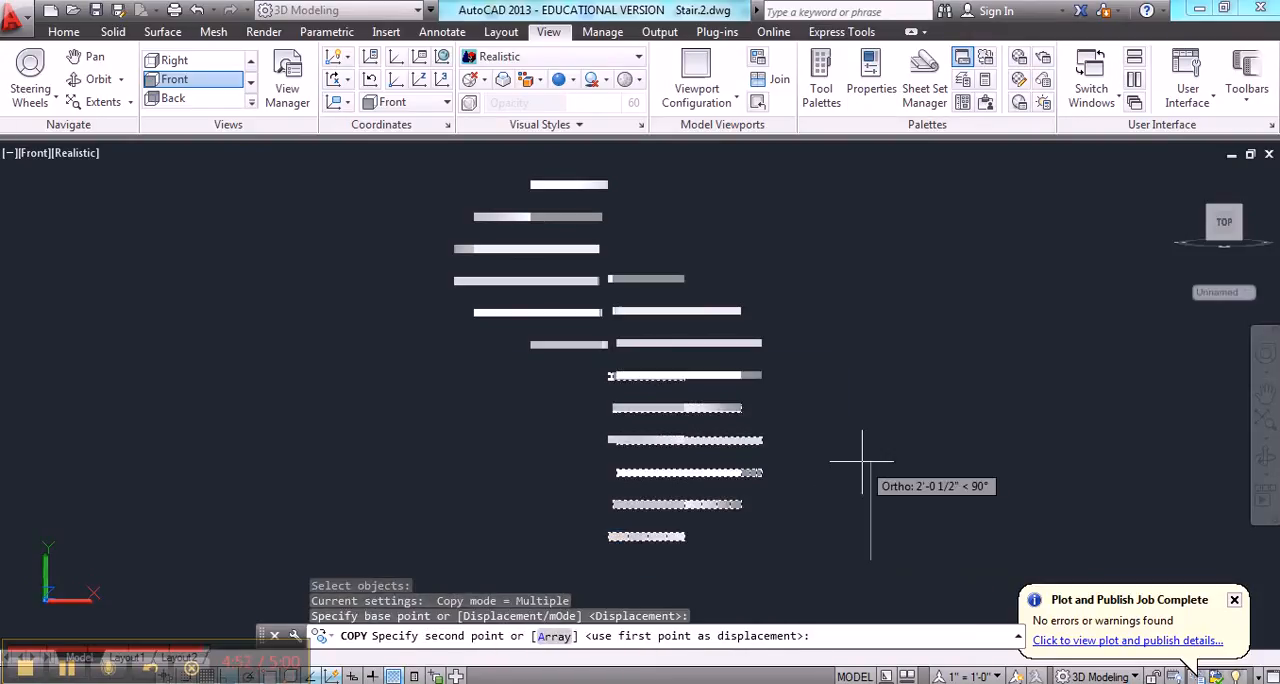
type("96")
key("Return")
key("Escape")
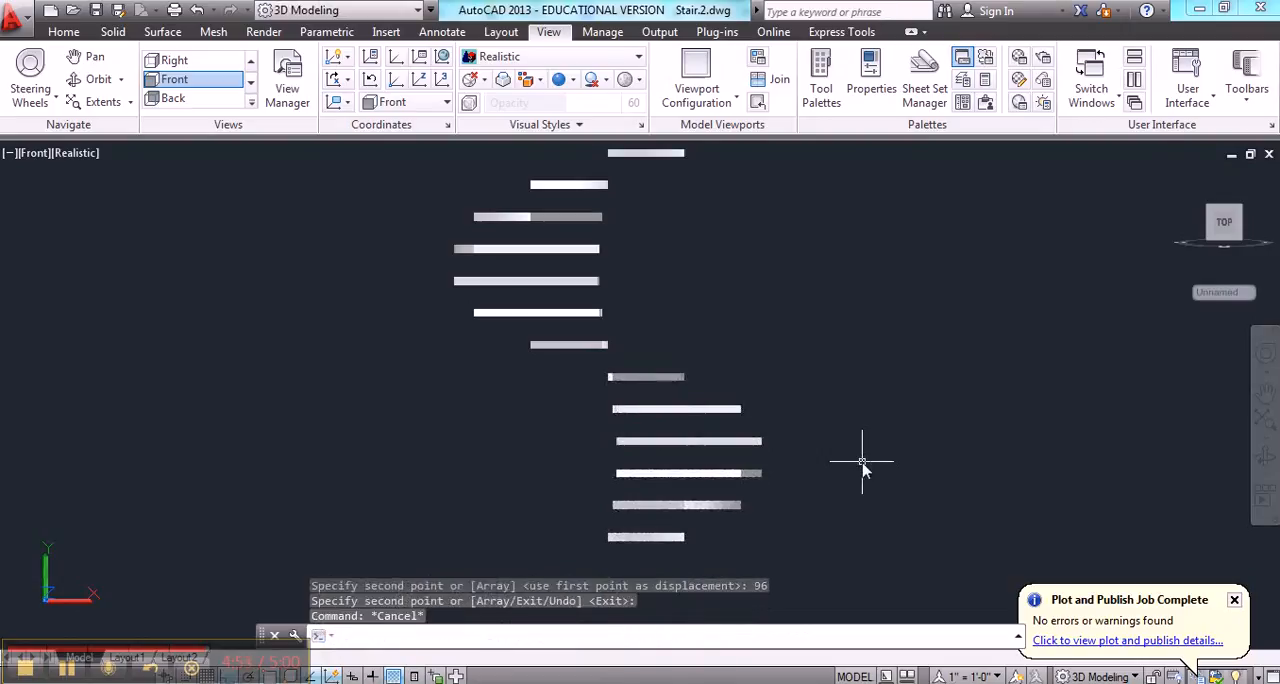